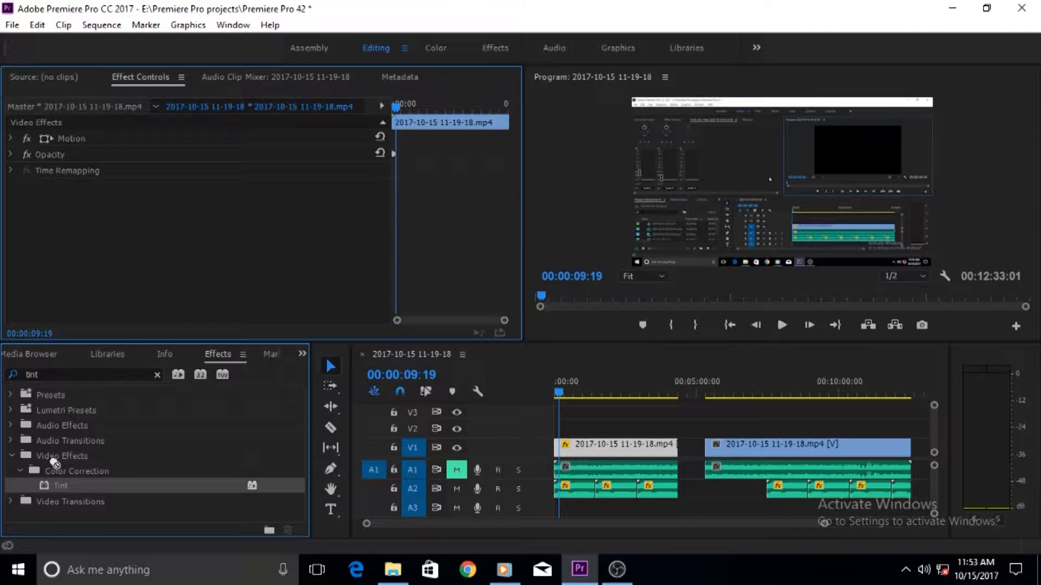
Apply the Tint video effect to the first clip on track V1
drag(54, 463, 259, 290)
drag(45, 485, 92, 203)
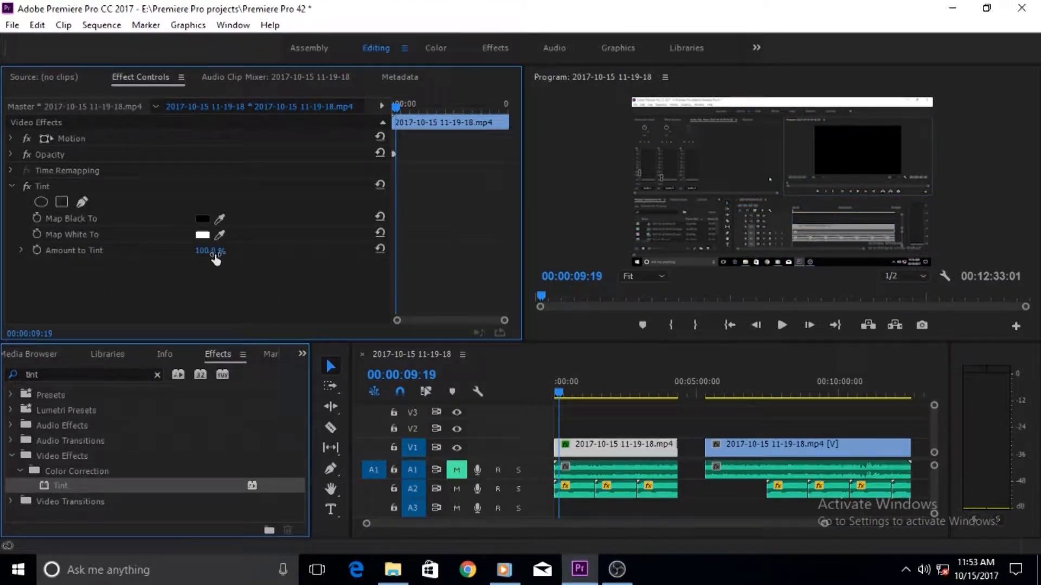
mouse_move(208, 253)
mouse_down()
mouse_move(152, 253)
mouse_move(216, 252)
mouse_up()
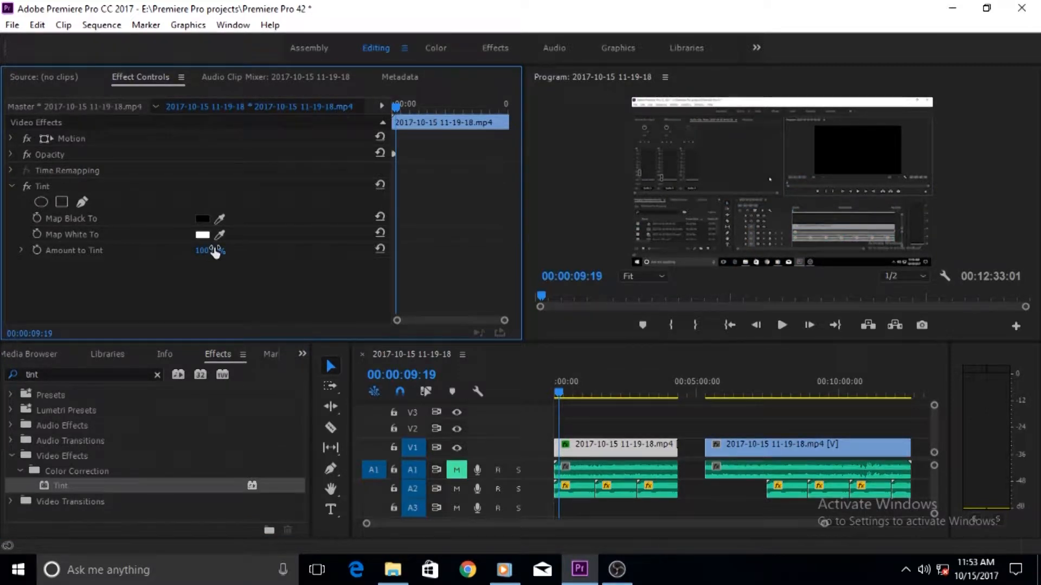
Map the Tint effect's black to blue 0B4CD0 and set Amount to Tint to 31%
click(203, 218)
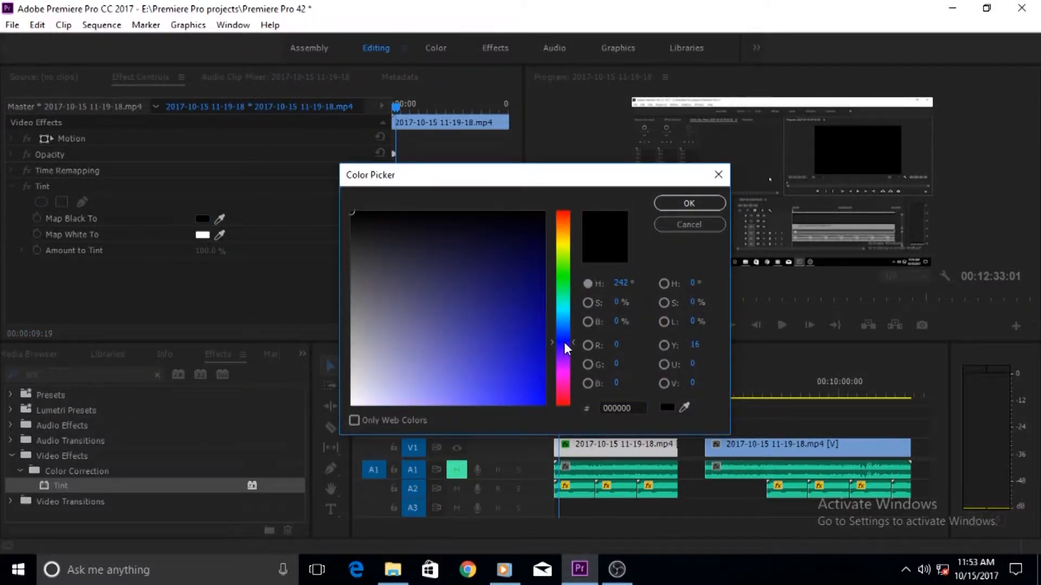
mouse_move(560, 342)
mouse_down()
mouse_move(513, 341)
mouse_move(509, 365)
mouse_move(529, 371)
mouse_move(569, 331)
mouse_up()
drag(530, 366, 535, 369)
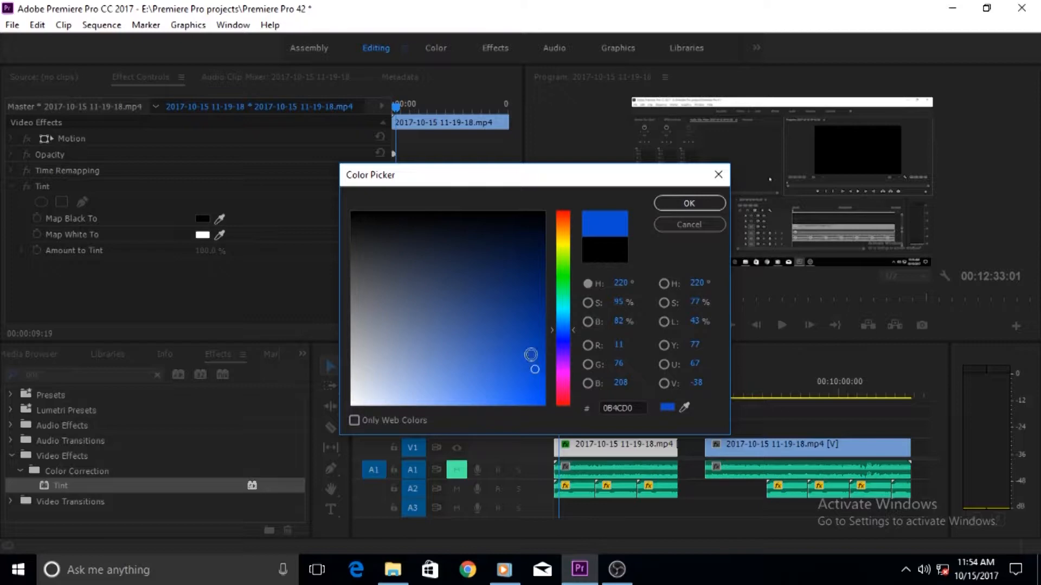
click(668, 209)
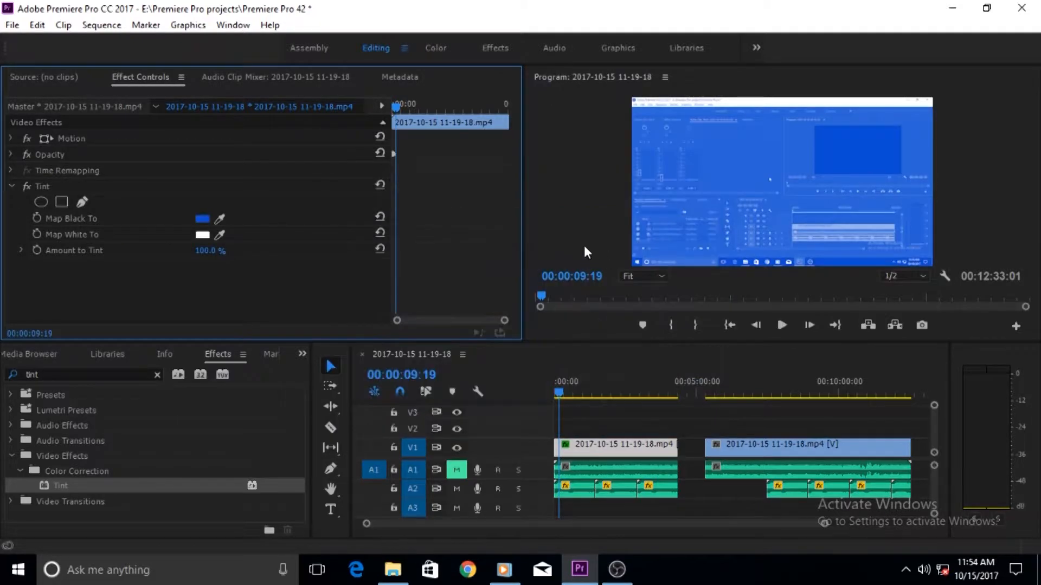
drag(206, 251, 166, 251)
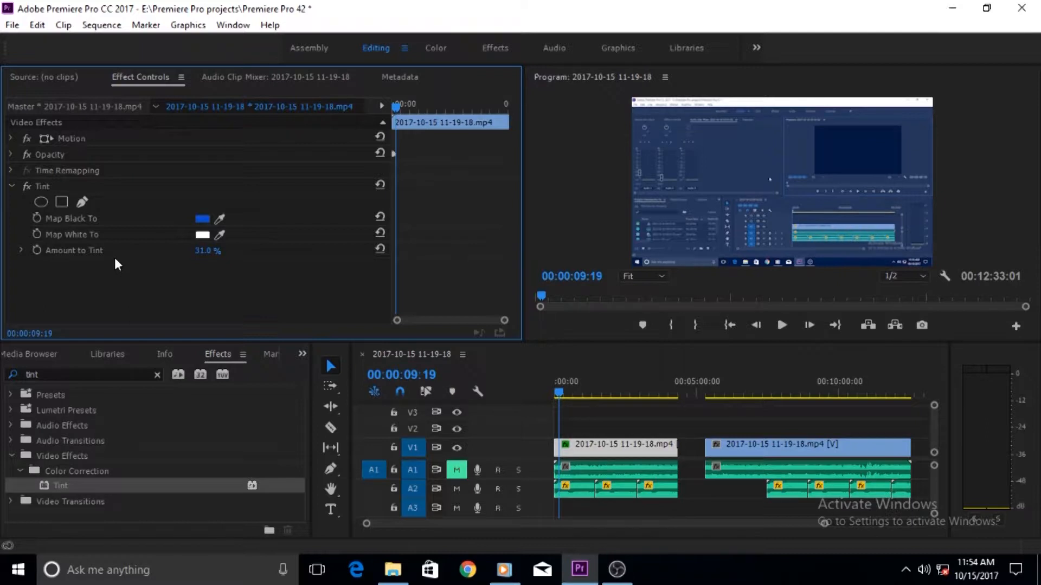
Toggle the Tint effect off and on to compare the clip with and without it
click(28, 188)
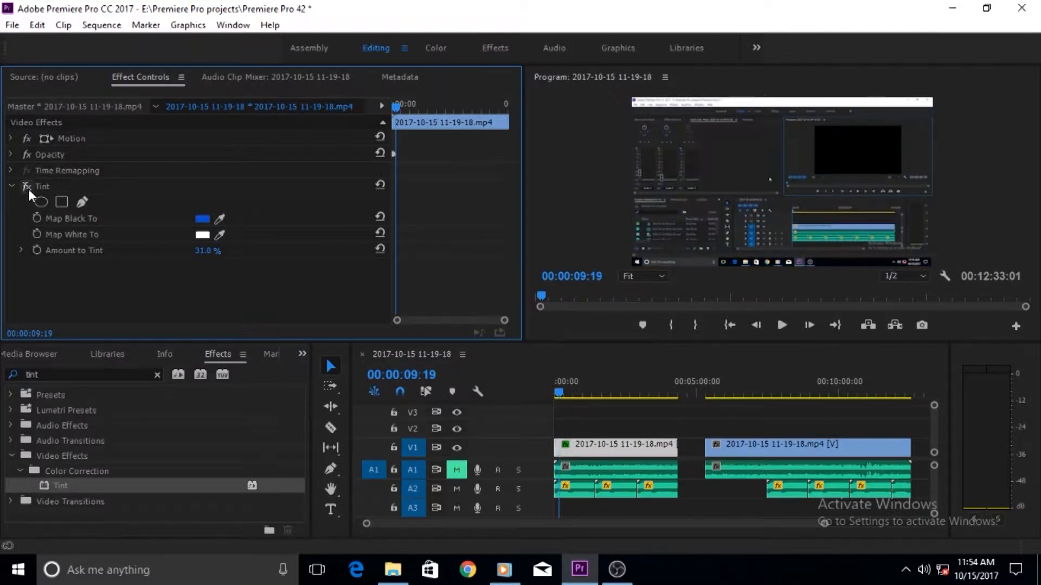
click(28, 189)
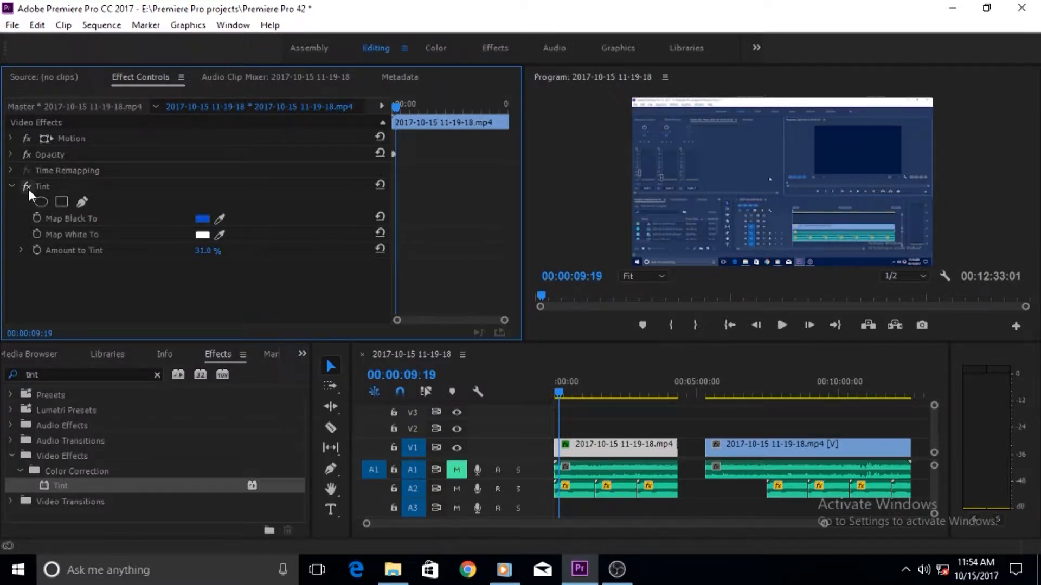
click(28, 188)
click(27, 187)
click(26, 189)
click(26, 189)
click(44, 187)
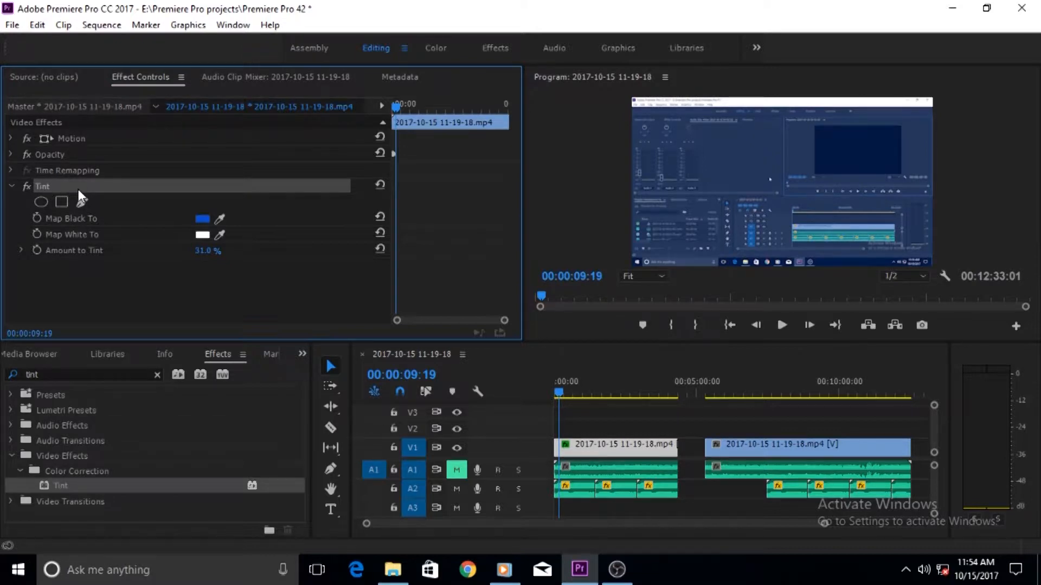
click(145, 292)
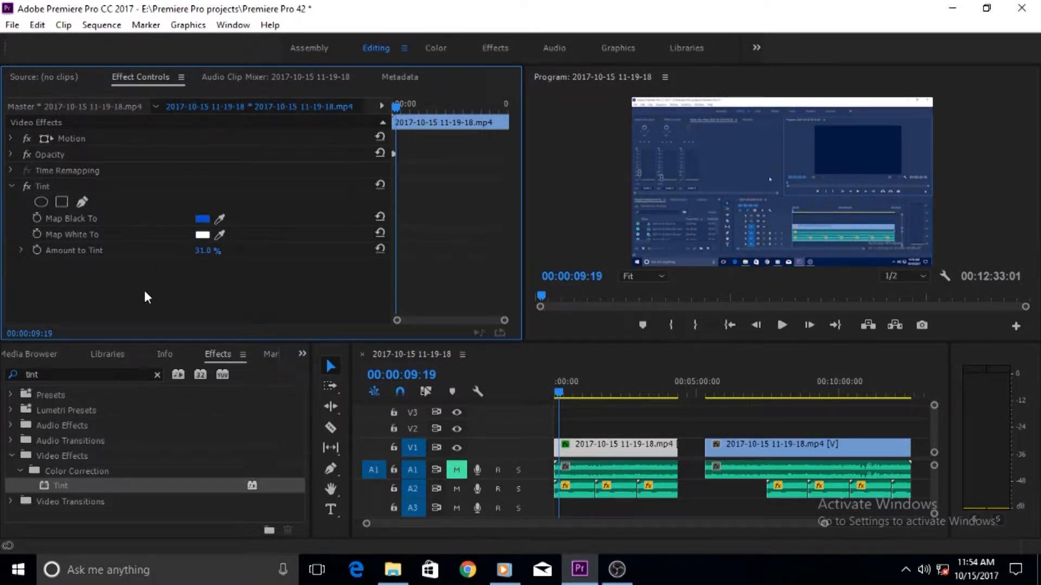
Search the effects for "Post", apply Posterize to the clip and set its Level to 8
click(103, 374)
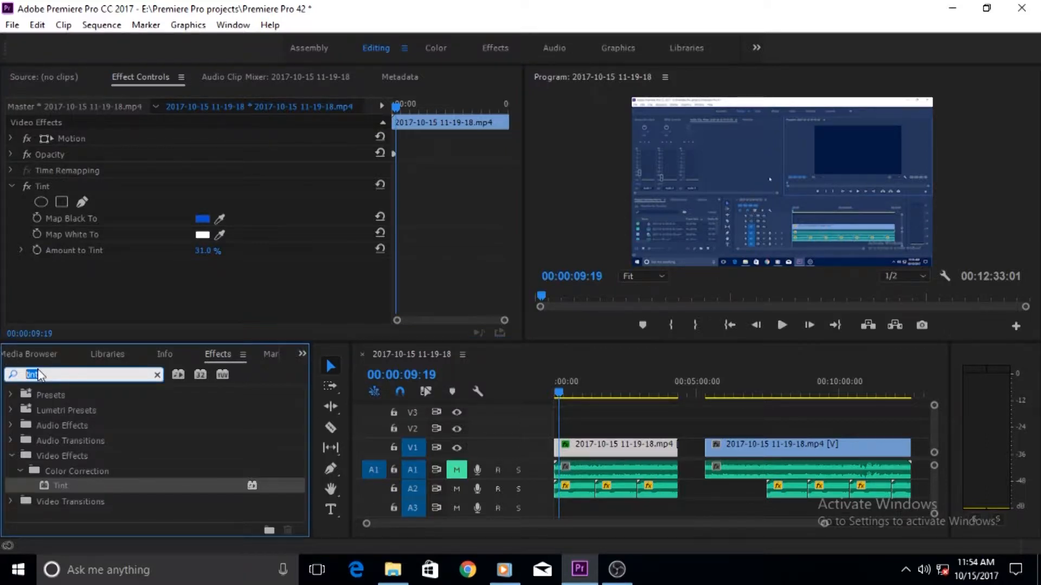
text(Post)
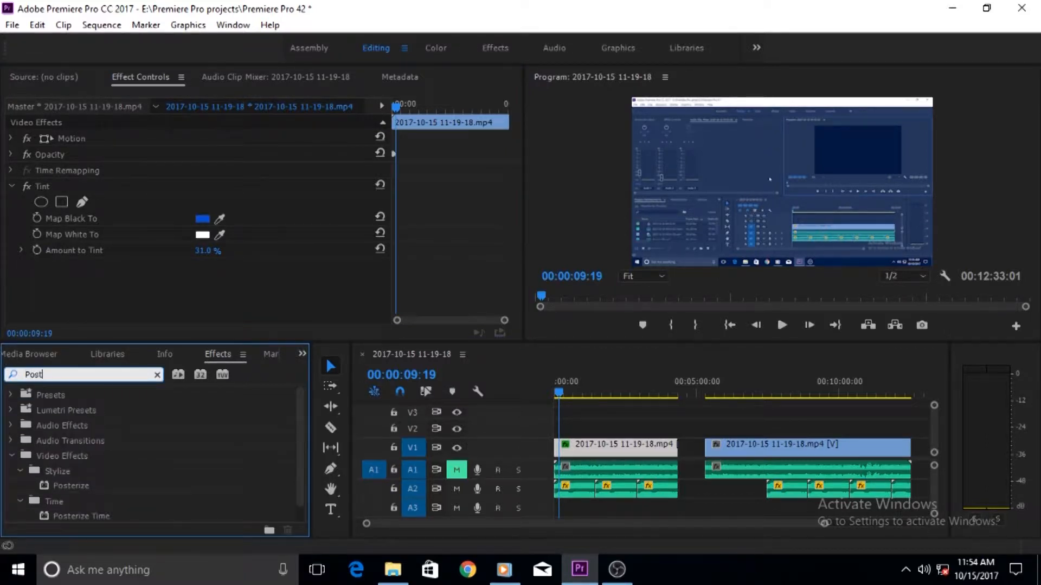
drag(44, 485, 64, 287)
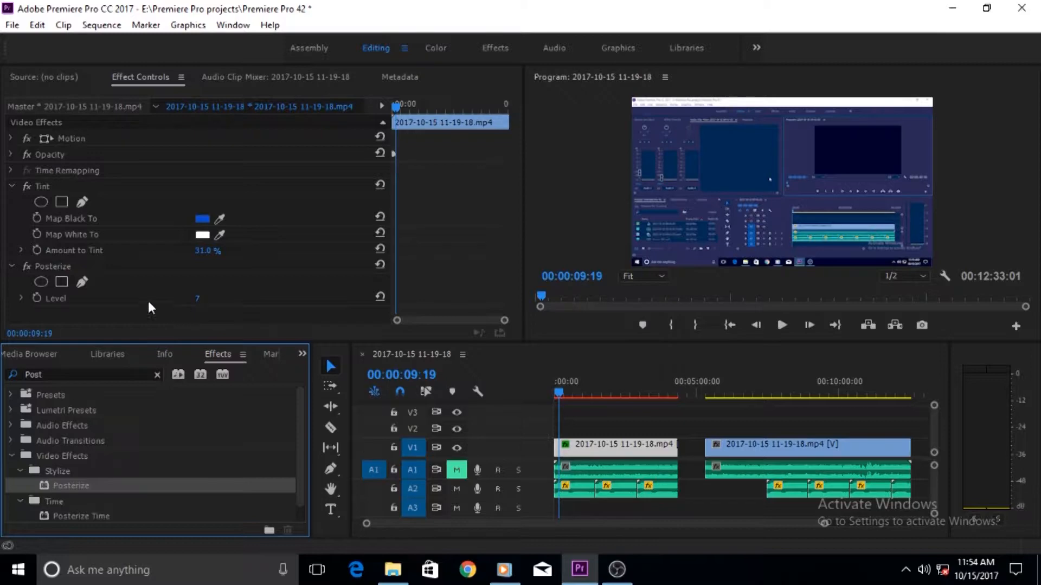
drag(199, 303, 184, 303)
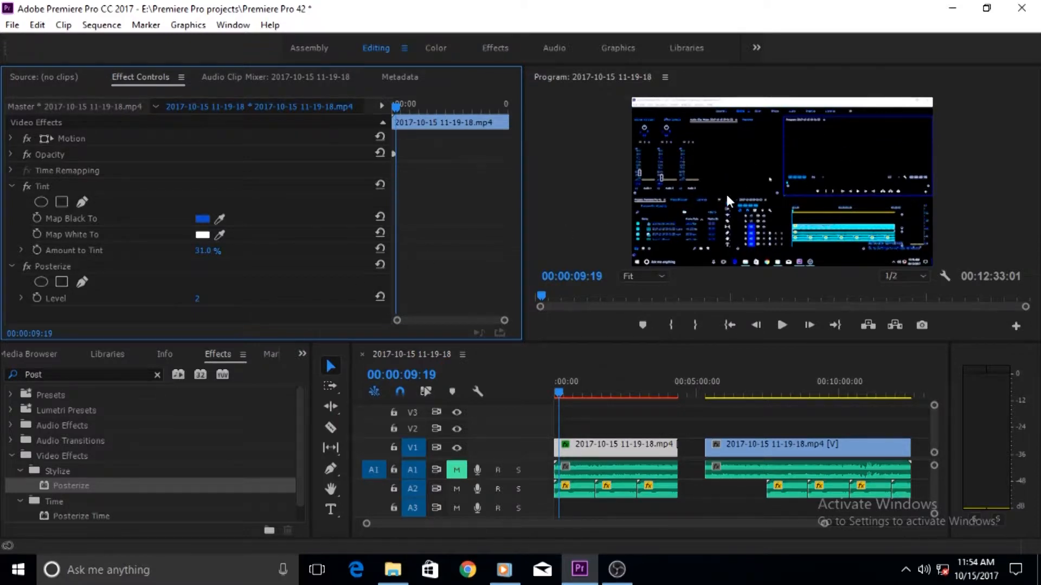
mouse_move(197, 298)
mouse_down()
mouse_move(255, 299)
mouse_move(213, 301)
mouse_up()
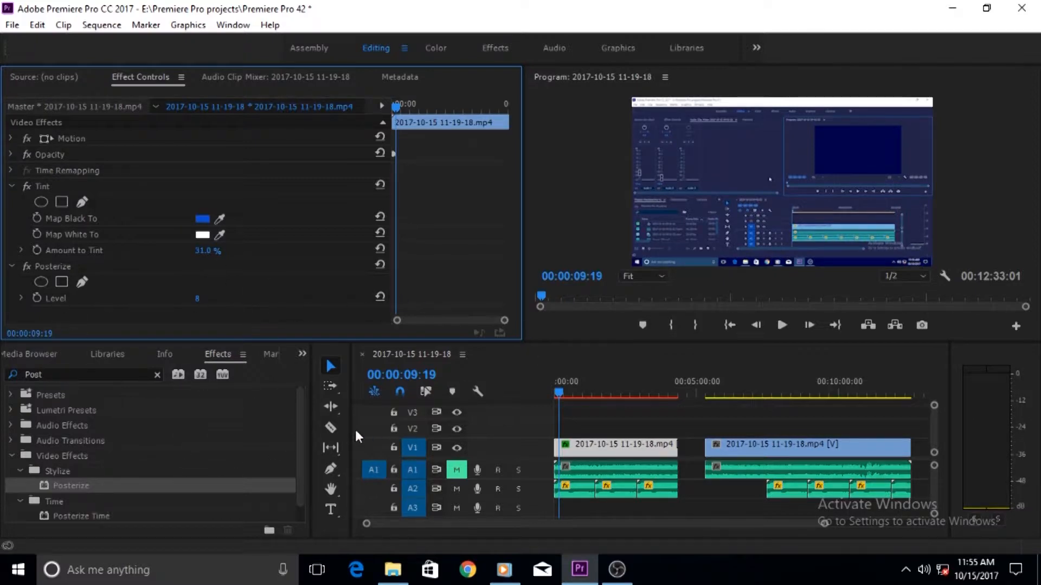
Search the effects for "blur" and apply Gaussian Blur from Blur & Sharpen to the clip
scroll(300, 443, down, 1)
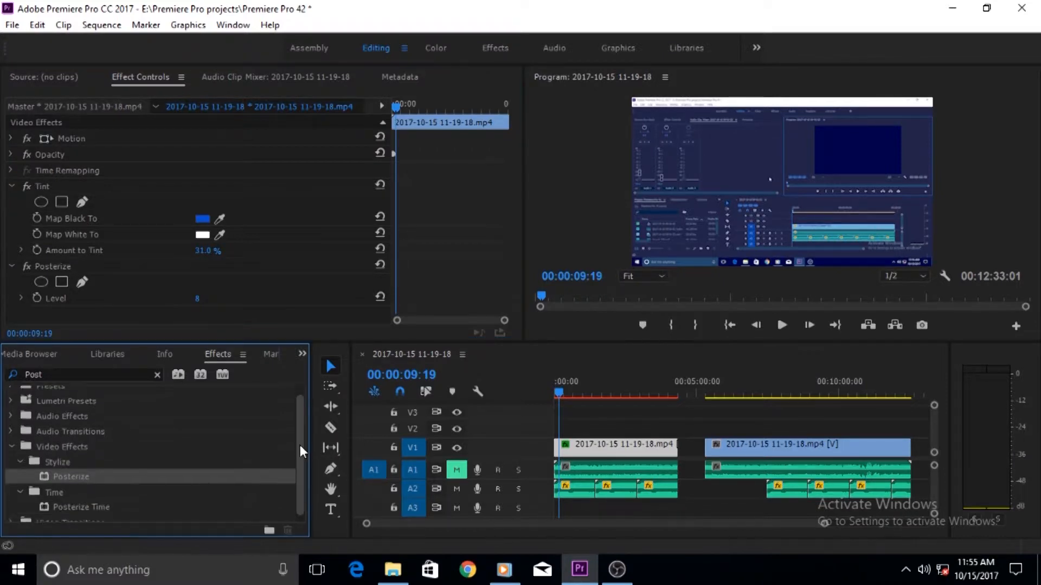
click(67, 374)
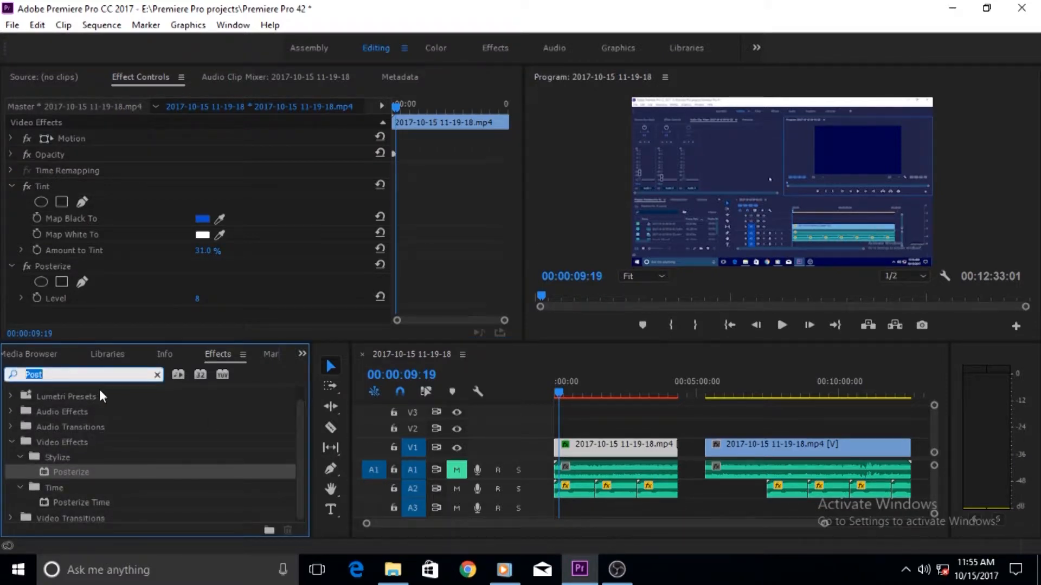
text(blur)
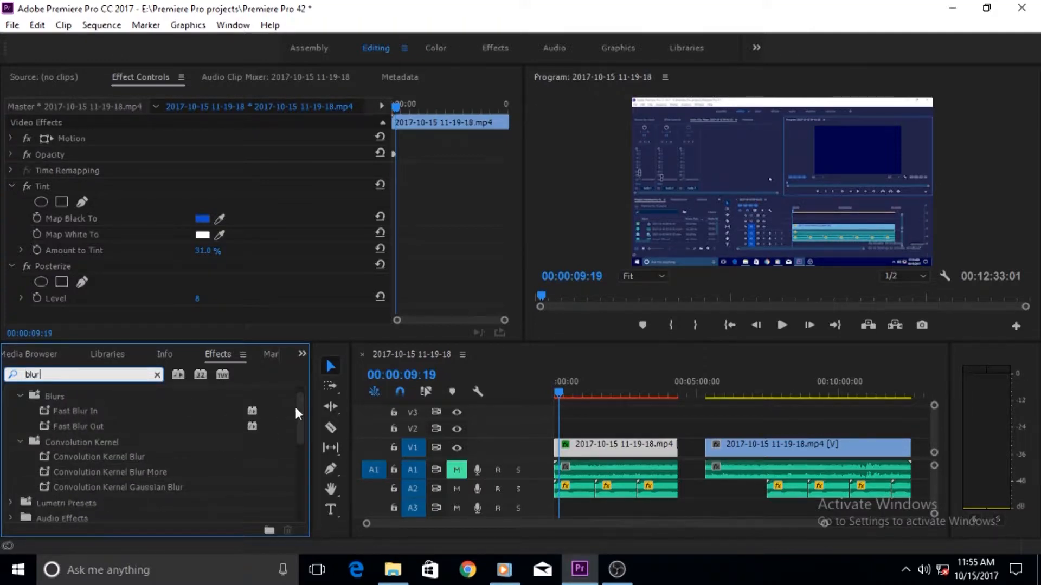
drag(299, 409, 291, 473)
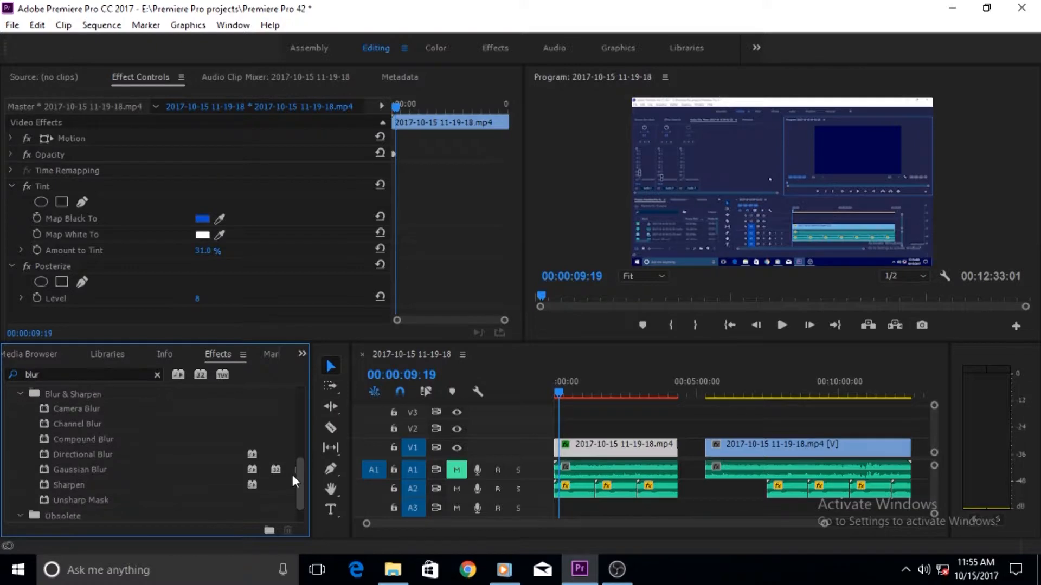
drag(45, 470, 83, 318)
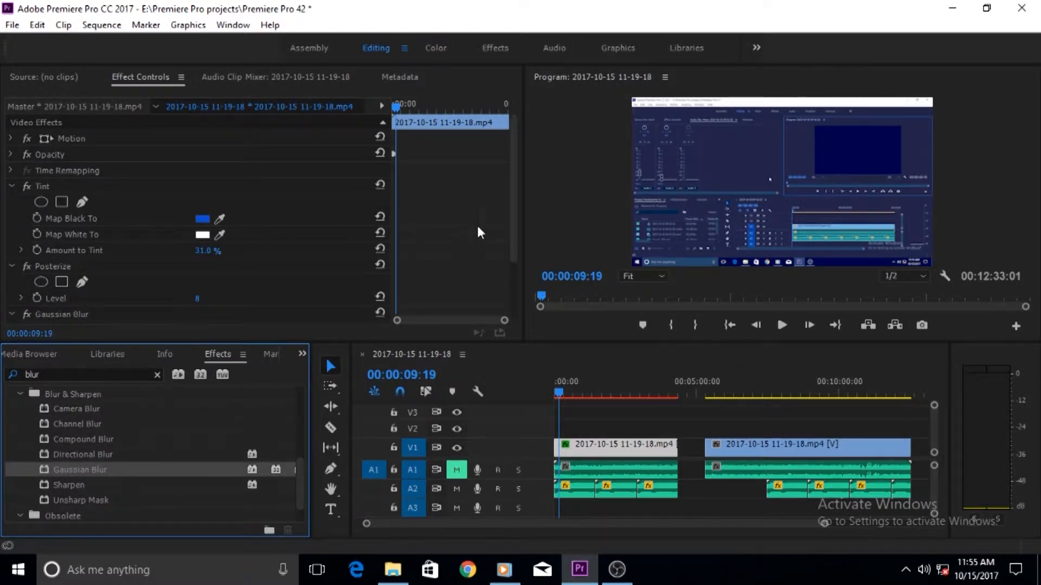
Set the Gaussian Blur's Blurriness to 67
drag(511, 211, 505, 277)
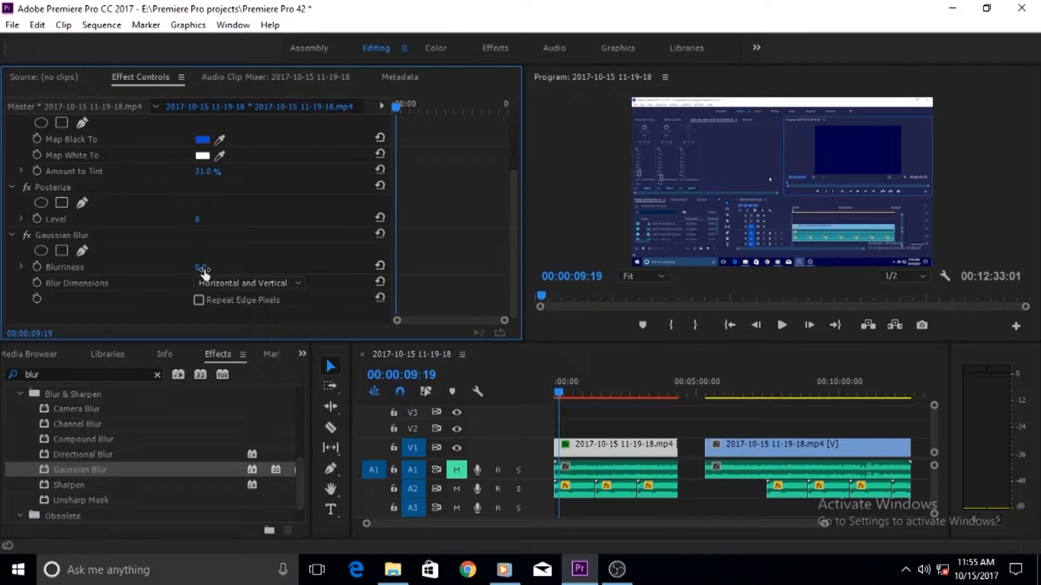
mouse_move(506, 261)
mouse_down()
mouse_move(513, 212)
mouse_move(502, 267)
mouse_move(503, 220)
mouse_move(496, 259)
mouse_up()
mouse_move(201, 269)
mouse_down()
mouse_move(254, 269)
mouse_move(212, 269)
mouse_up()
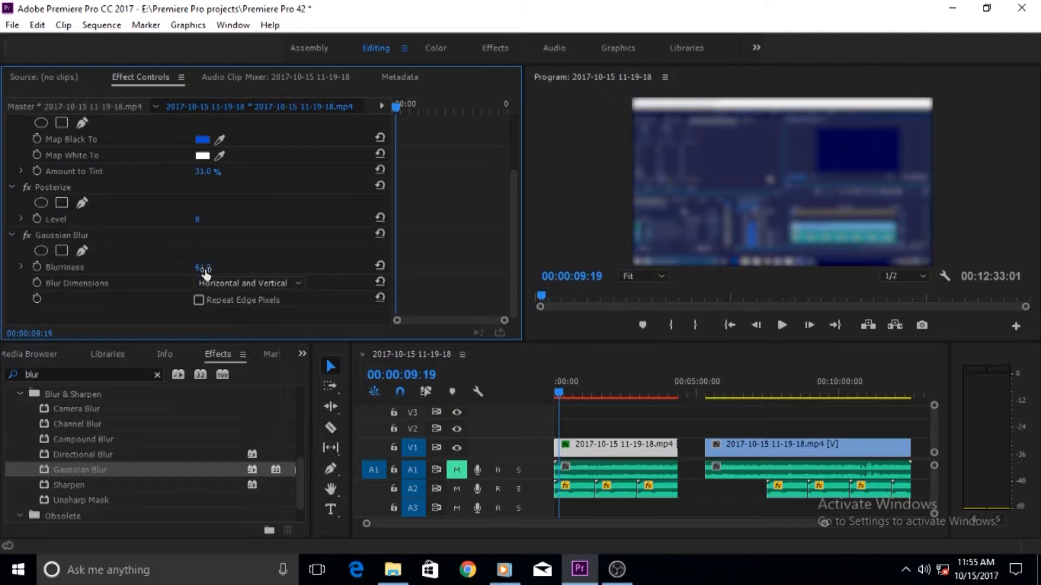
drag(203, 268, 214, 268)
Set the Posterize Level to 2 and the Tint effect's Amount to Tint to 87%
drag(210, 219, 192, 219)
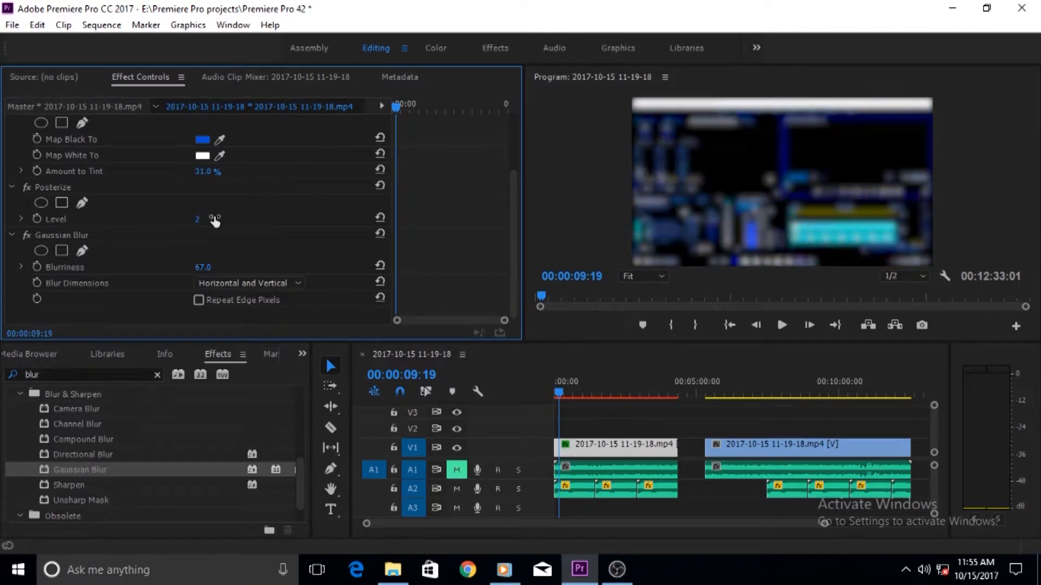
drag(516, 271, 512, 236)
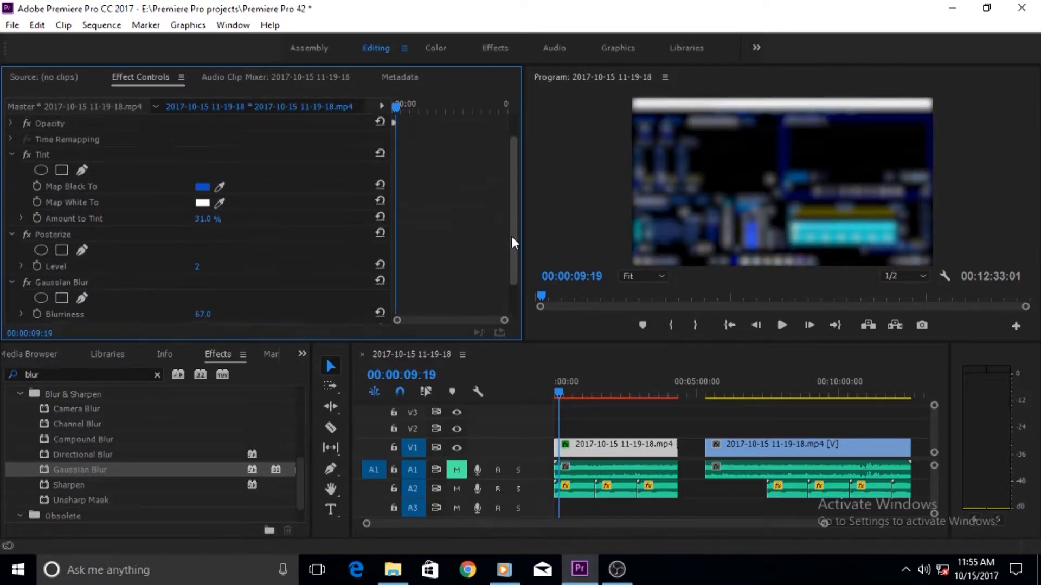
drag(207, 224, 239, 224)
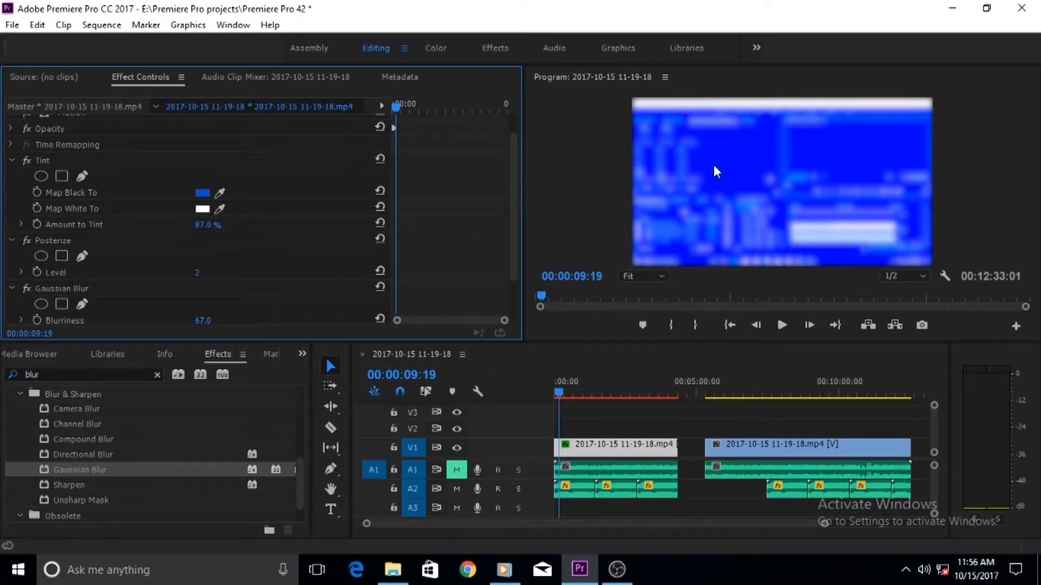
Turn on keyframing for Amount to Tint, Posterize Level and Gaussian Blur Blurriness at 00:00:09:19
click(35, 224)
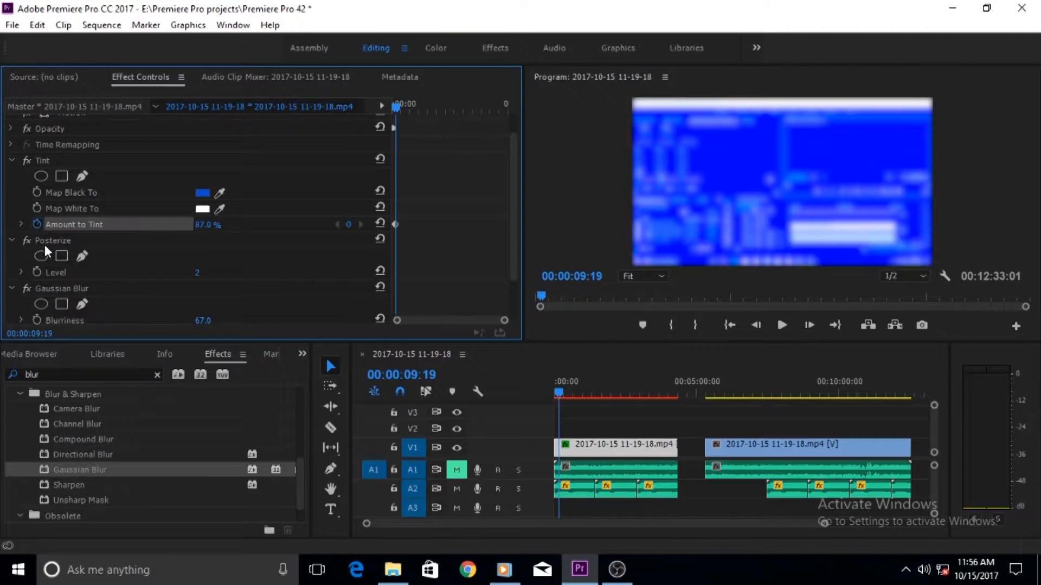
click(37, 273)
scroll(509, 252, down, 3)
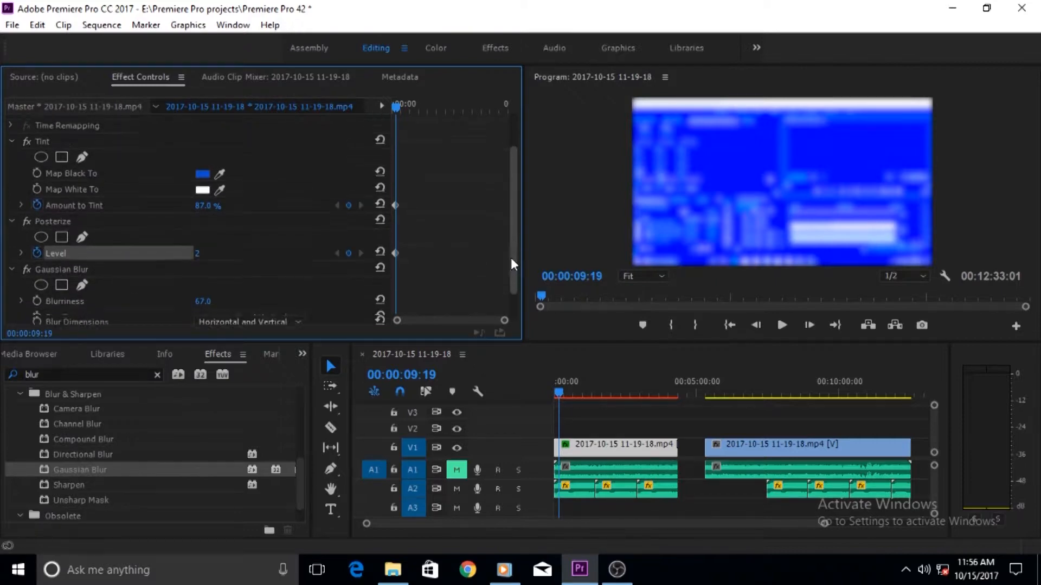
click(37, 267)
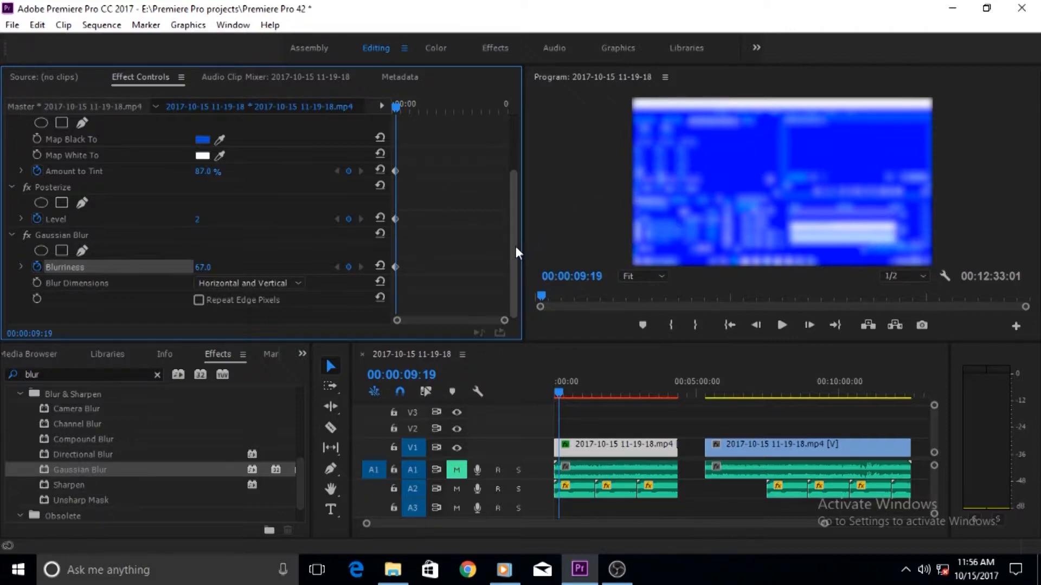
Mute audio track A2 and play the sequence forward to 00:00:14:15
click(781, 325)
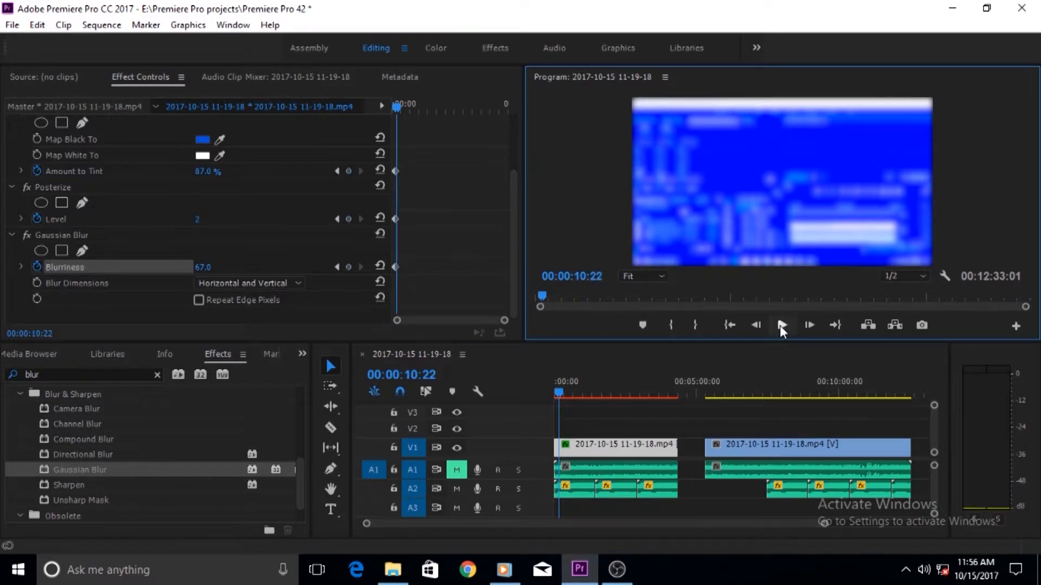
click(460, 497)
click(781, 325)
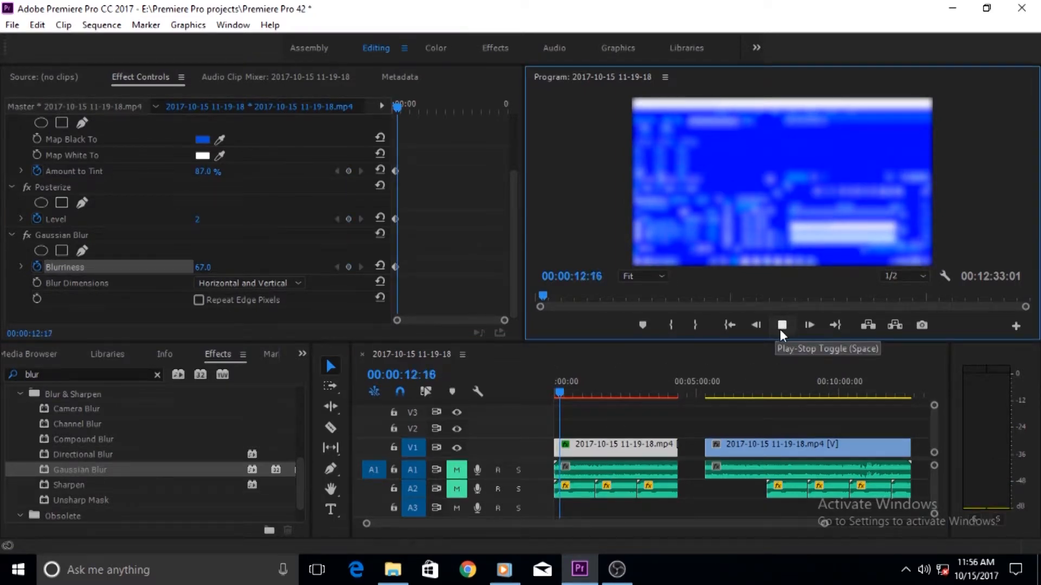
click(776, 330)
click(776, 329)
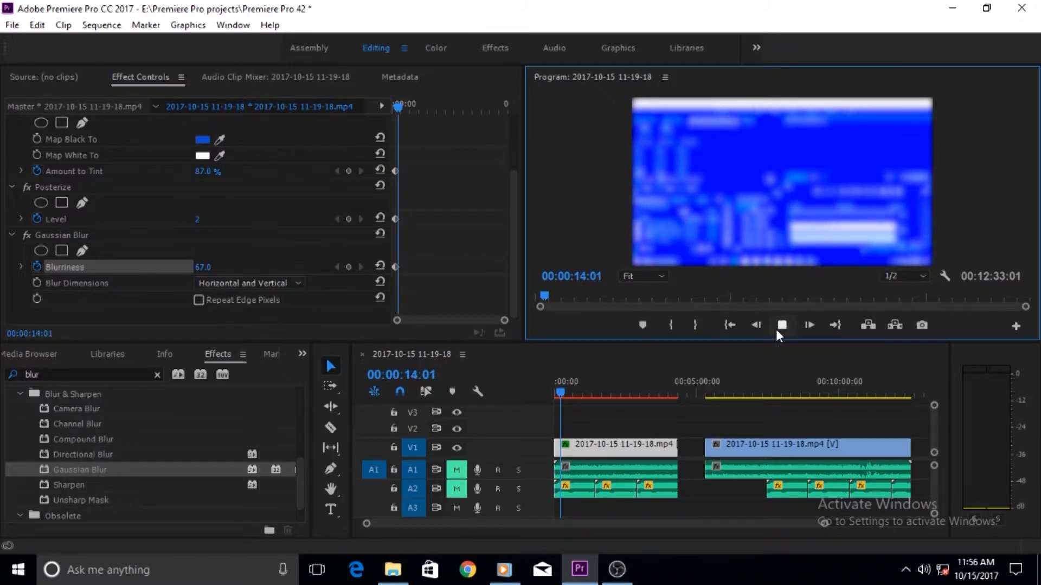
click(776, 329)
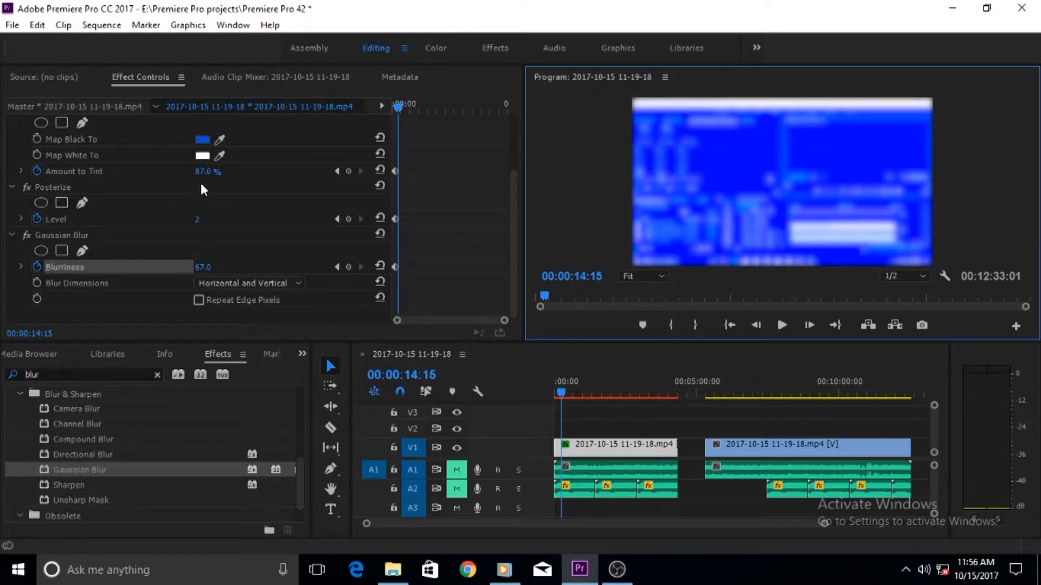
Keyframe Amount to Tint at 47%, Posterize Level at 81 and Blurriness at 0 at 00:00:14:15
drag(204, 174, 190, 175)
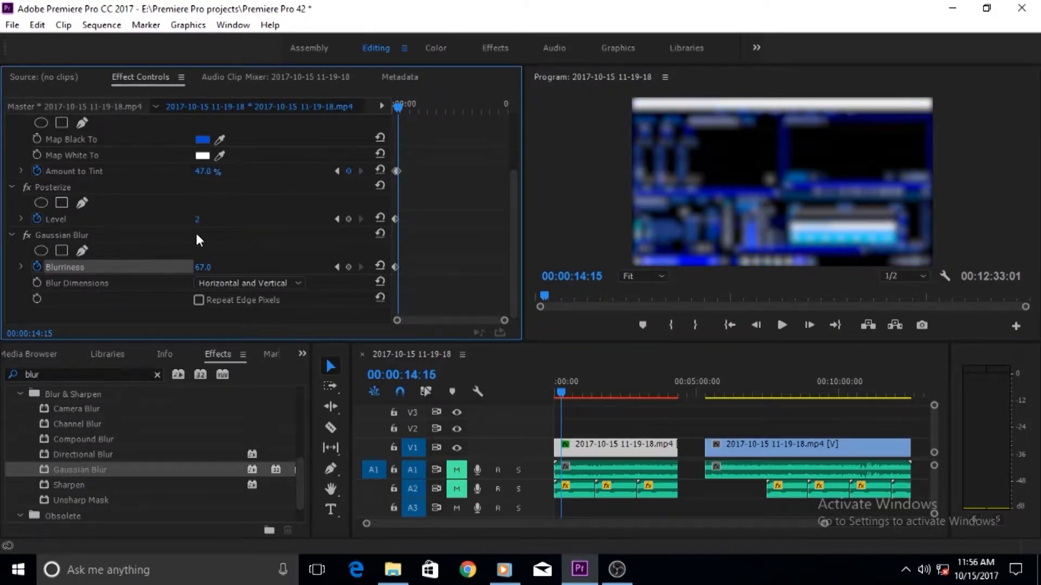
drag(196, 220, 208, 220)
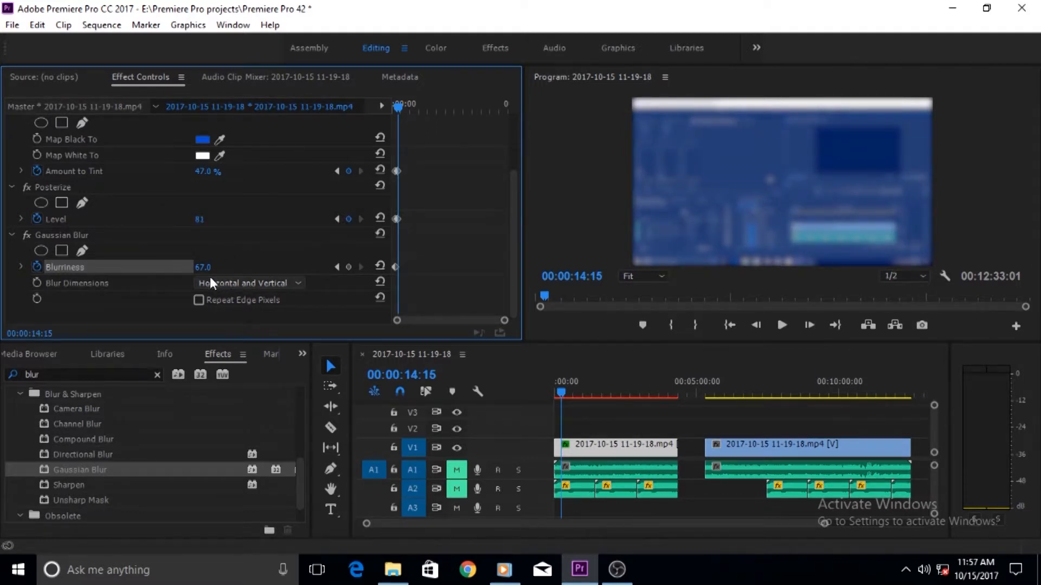
drag(202, 269, 163, 270)
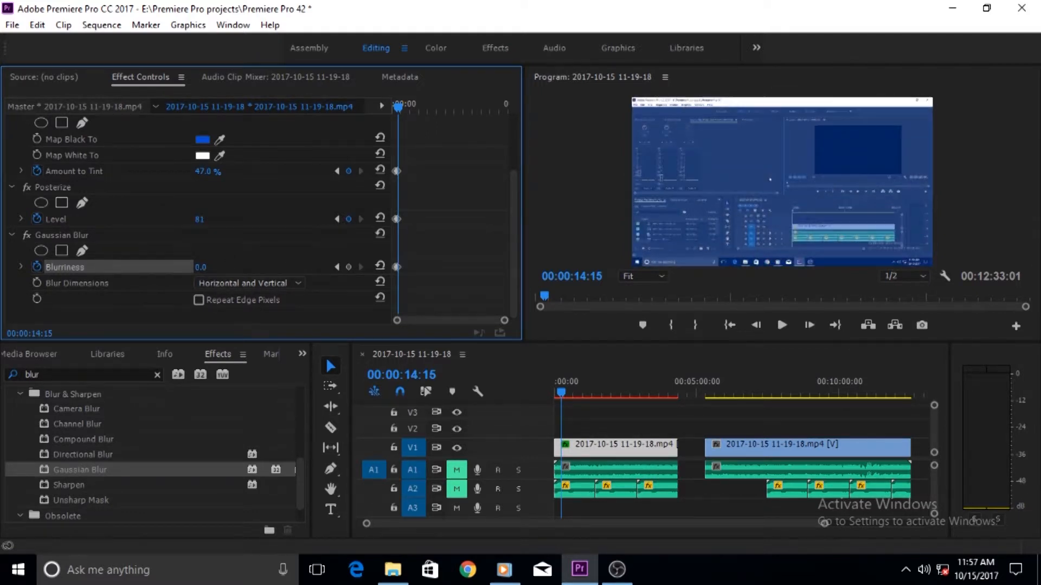
Lower the Amount to Tint keyframe at 00:00:14:15 to 9% and play the animation from 00:00:09:19
drag(201, 171, 174, 171)
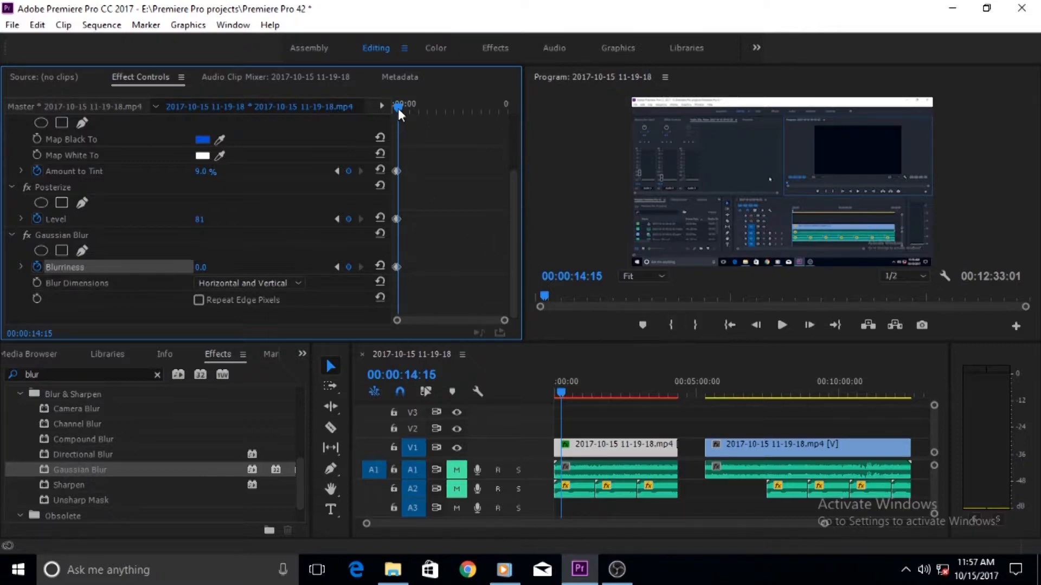
drag(398, 109, 396, 108)
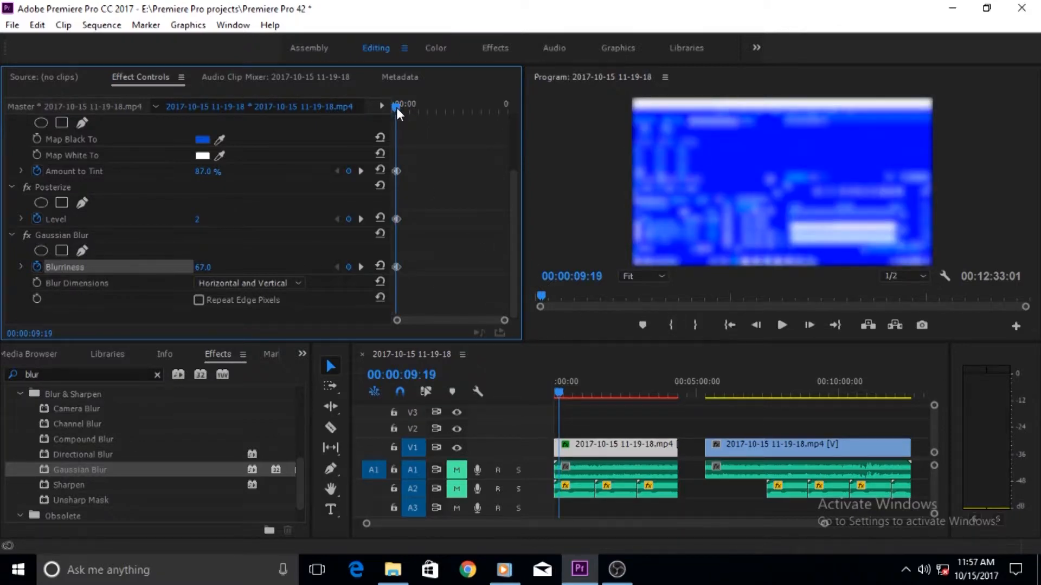
click(781, 330)
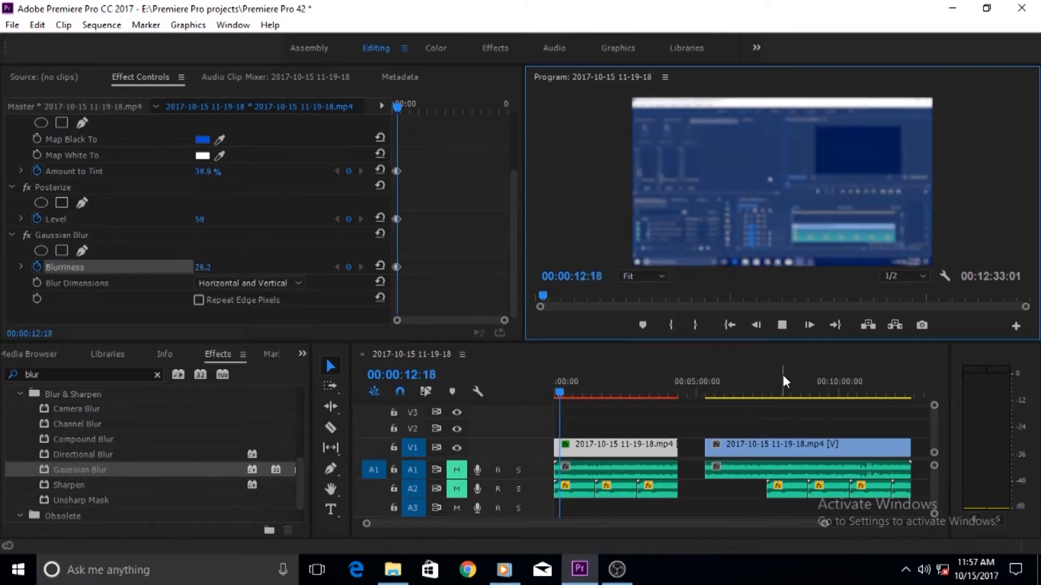
click(785, 329)
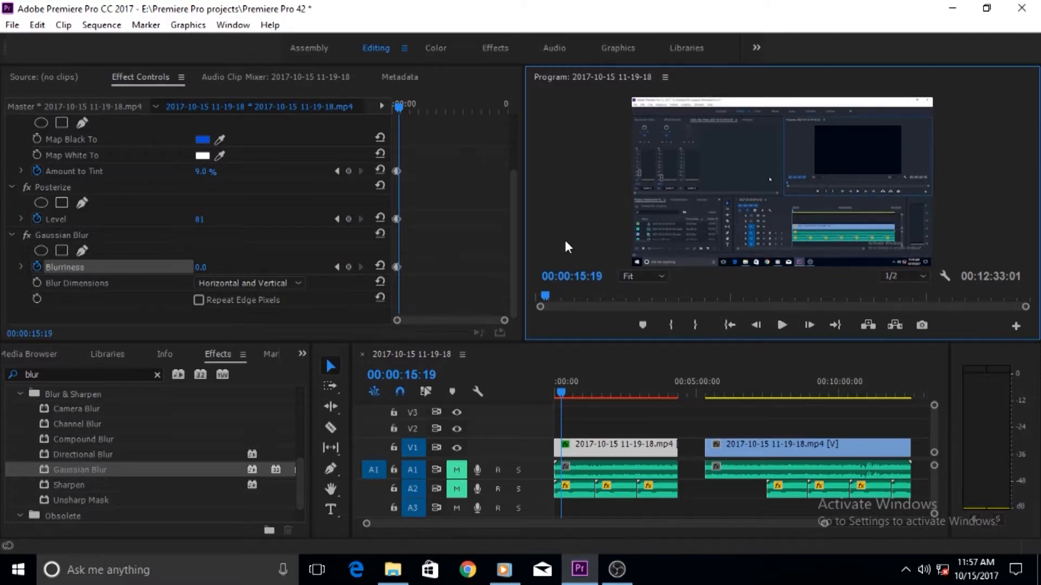
Play the animated effects from 00:00:09:01 in the enlarged program monitor, then restore the monitor's size
key(grave)
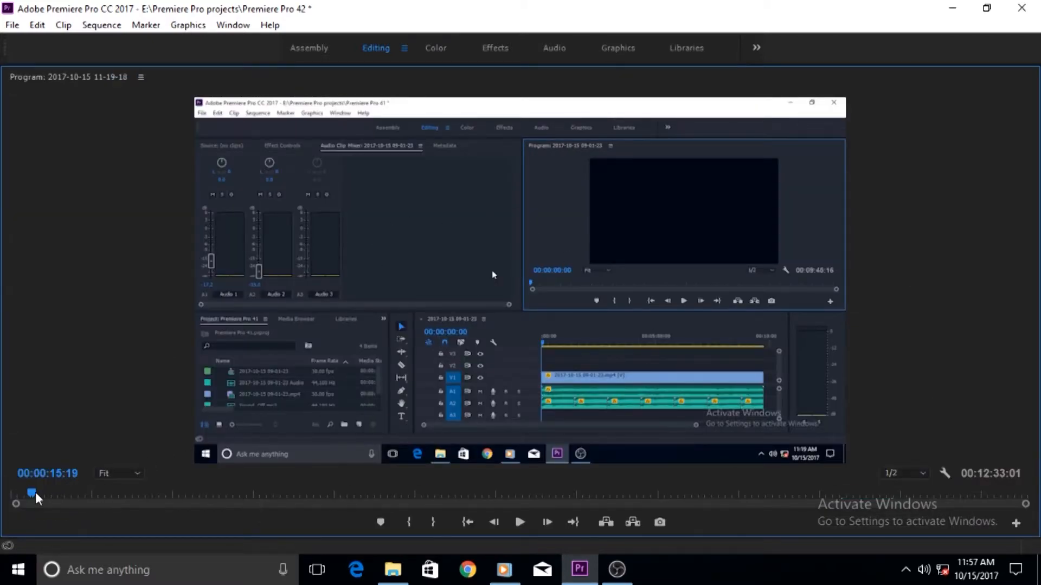
drag(34, 494, 24, 494)
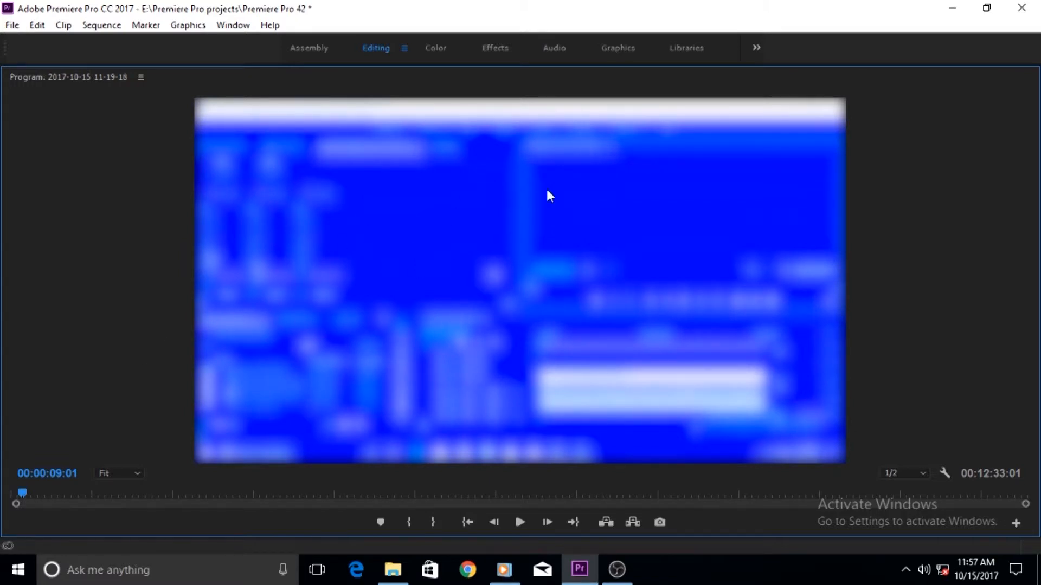
click(521, 523)
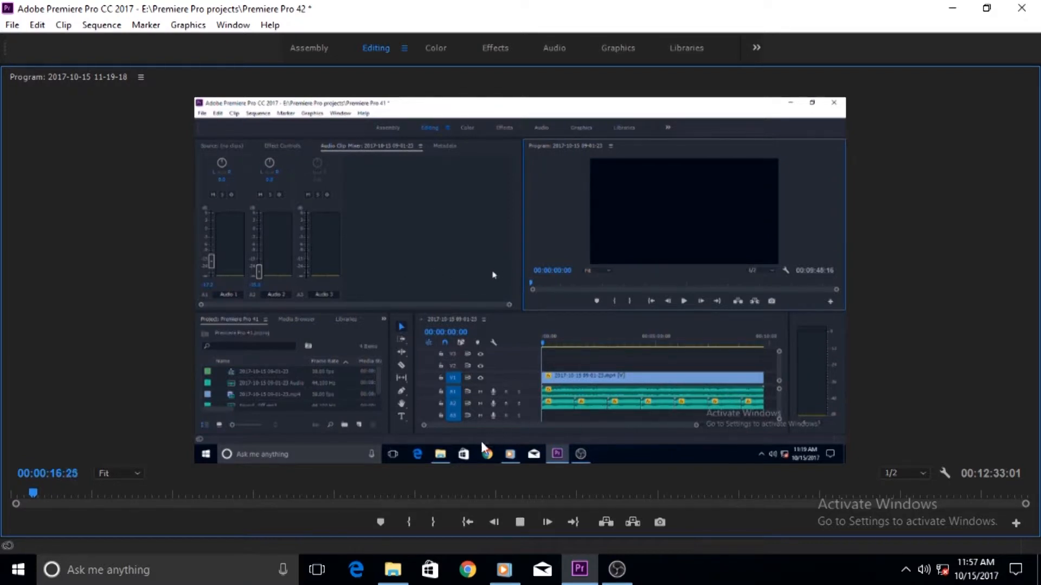
click(519, 524)
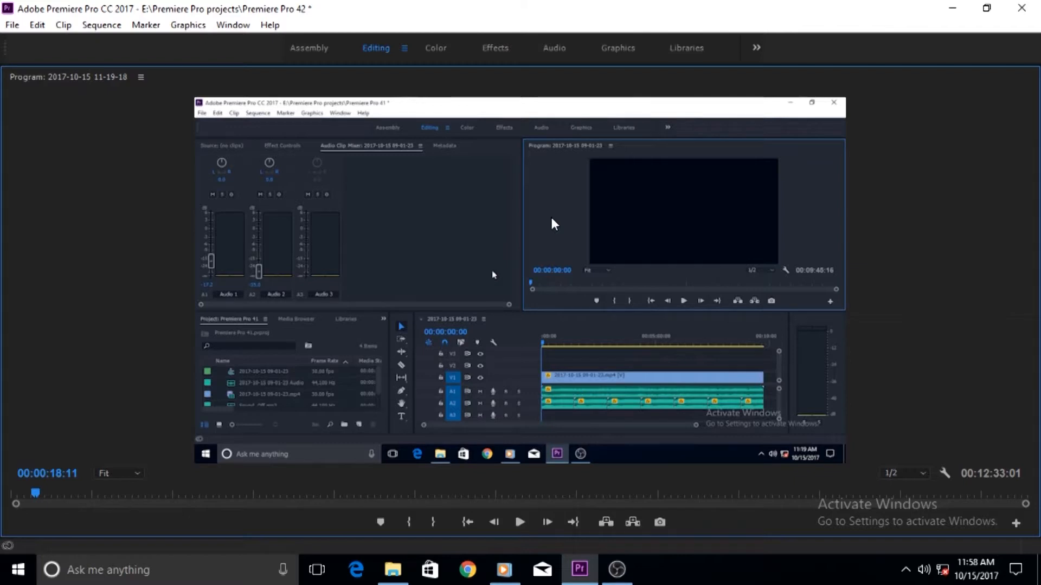
key(grave)
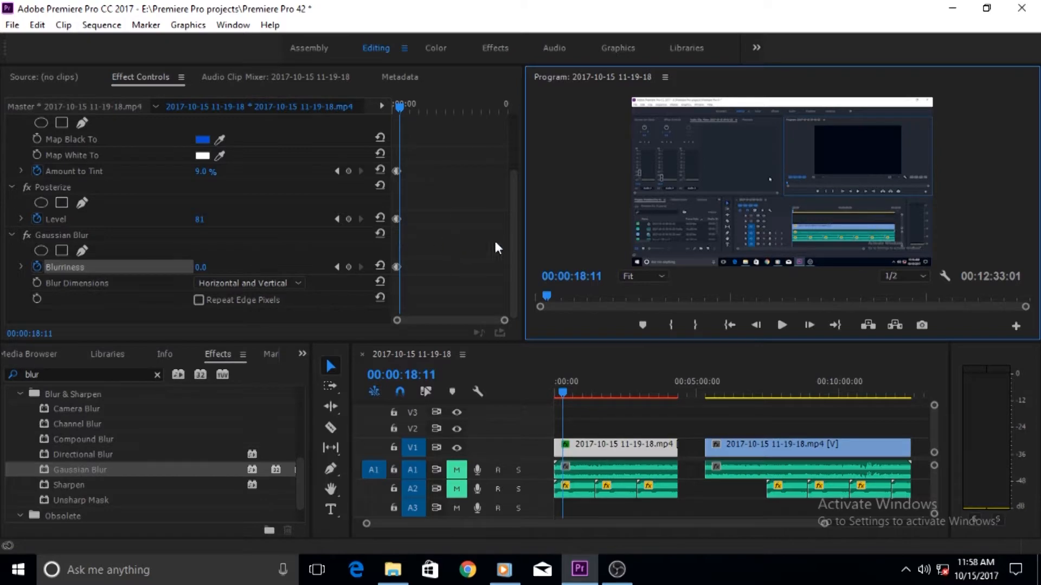
Collapse the settings of the Tint, Posterize and Gaussian Blur effects
drag(515, 245, 509, 180)
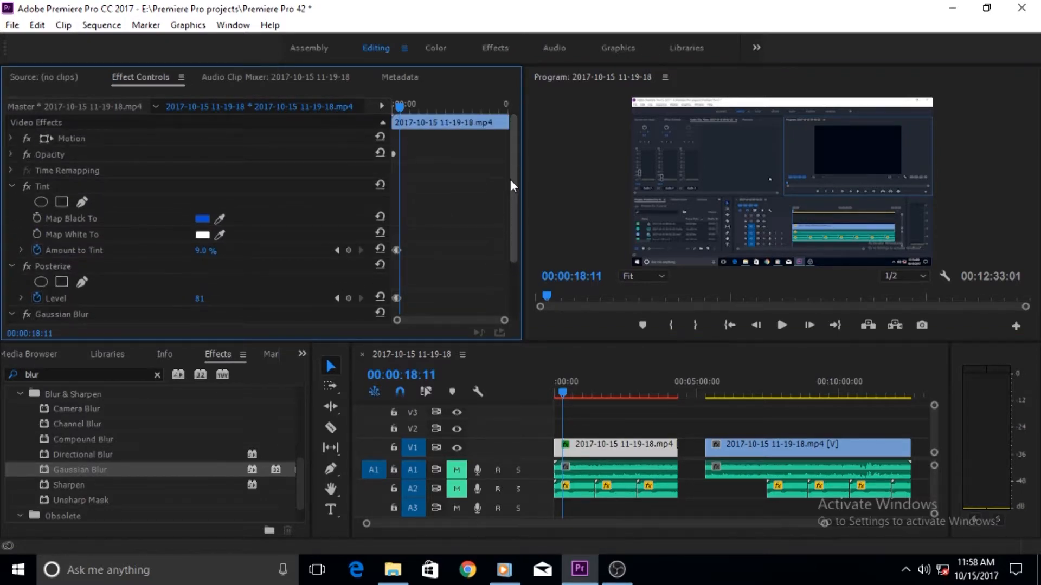
click(11, 186)
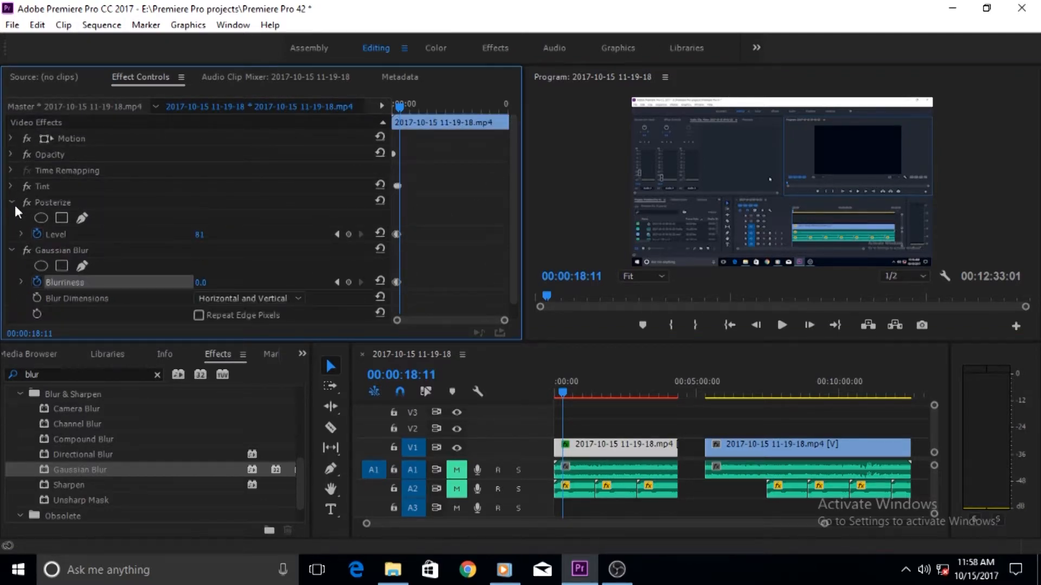
click(12, 203)
click(11, 218)
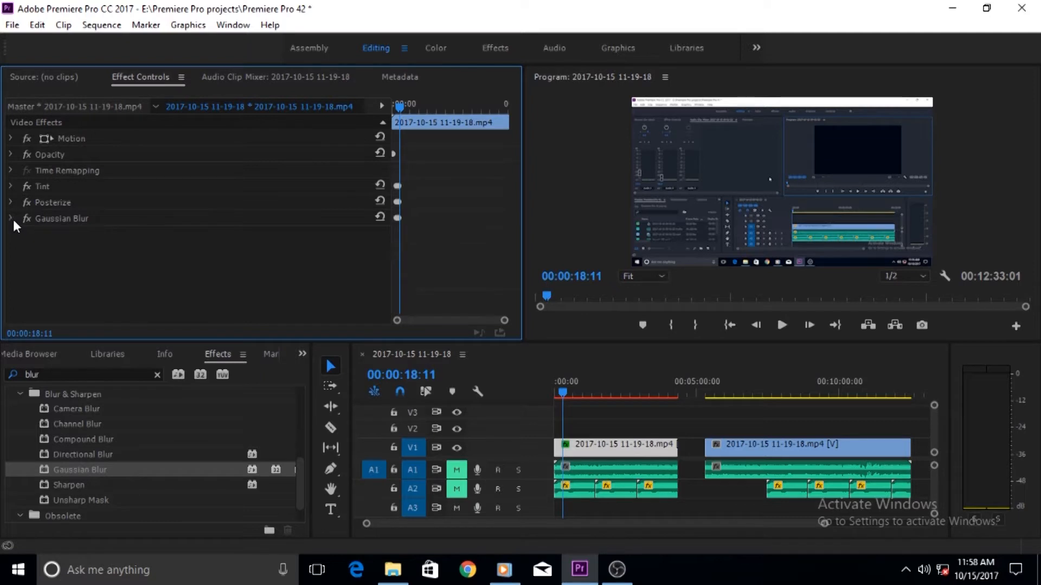
Select the Tint, Posterize and Gaussian Blur effects together and start saving them as one preset
click(45, 187)
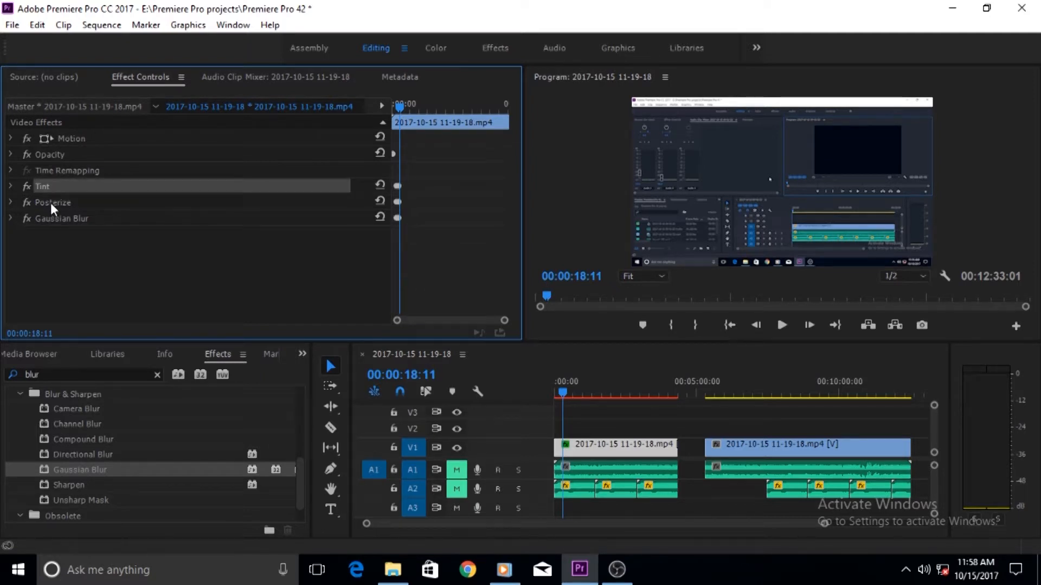
ctrl+click(51, 203)
ctrl+click(52, 222)
right_click(54, 187)
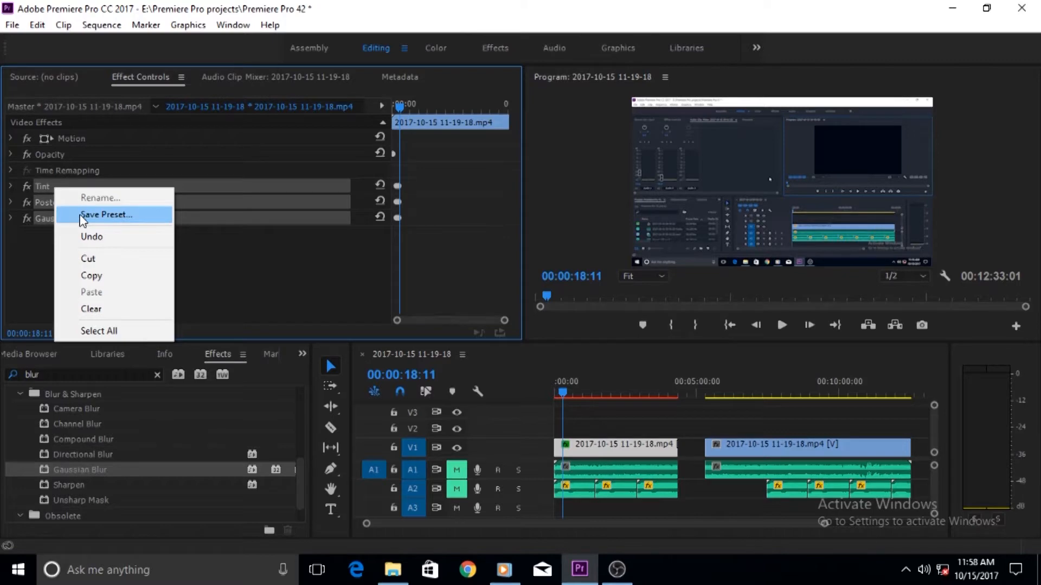
click(105, 216)
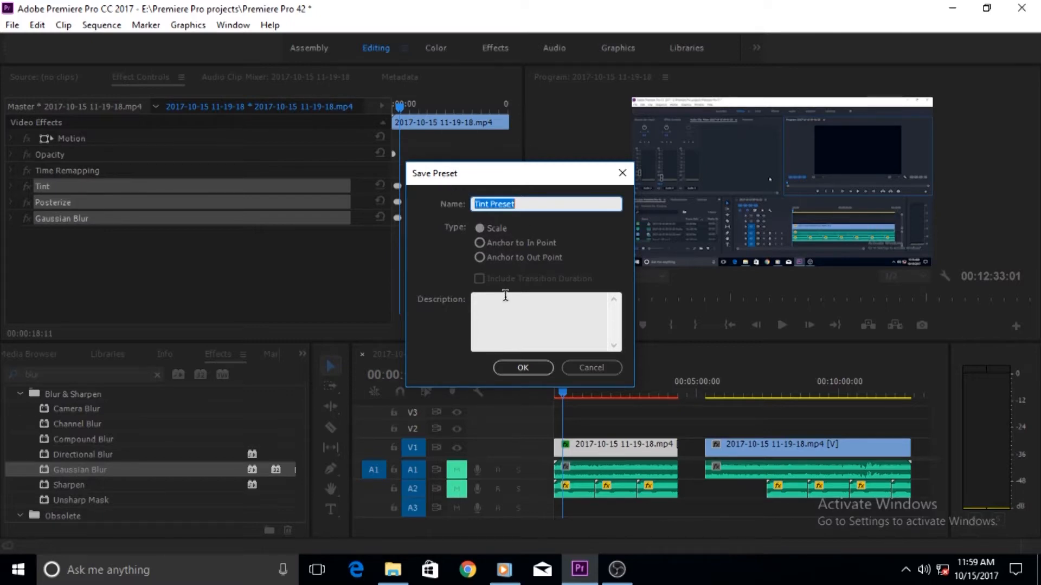
Try the Anchor to In Point and Anchor to Out Point types for the preset
click(502, 243)
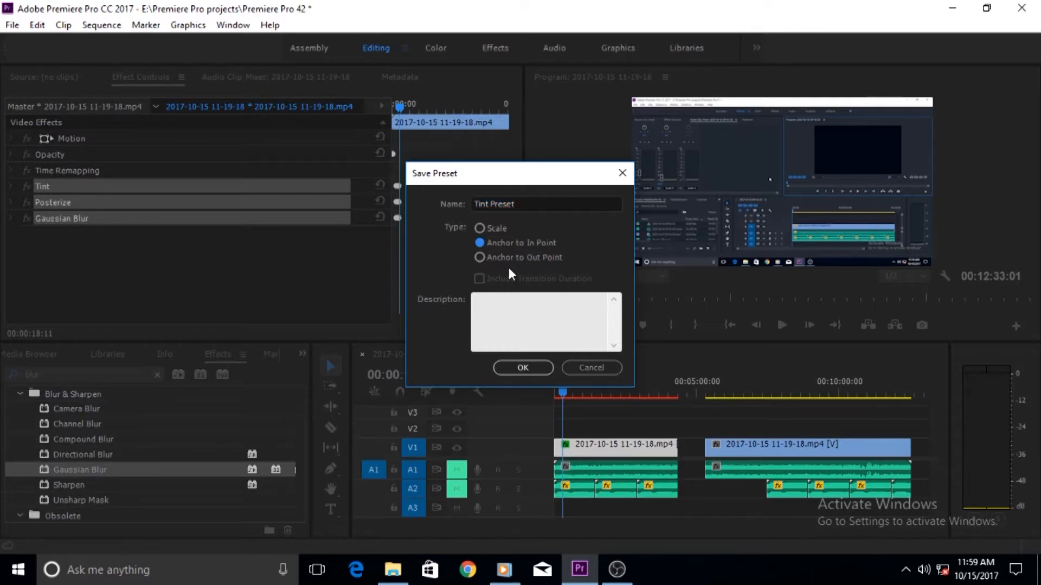
click(511, 257)
click(520, 258)
click(525, 242)
Name the preset MY Tint Preset and save it with the Scale type
click(479, 204)
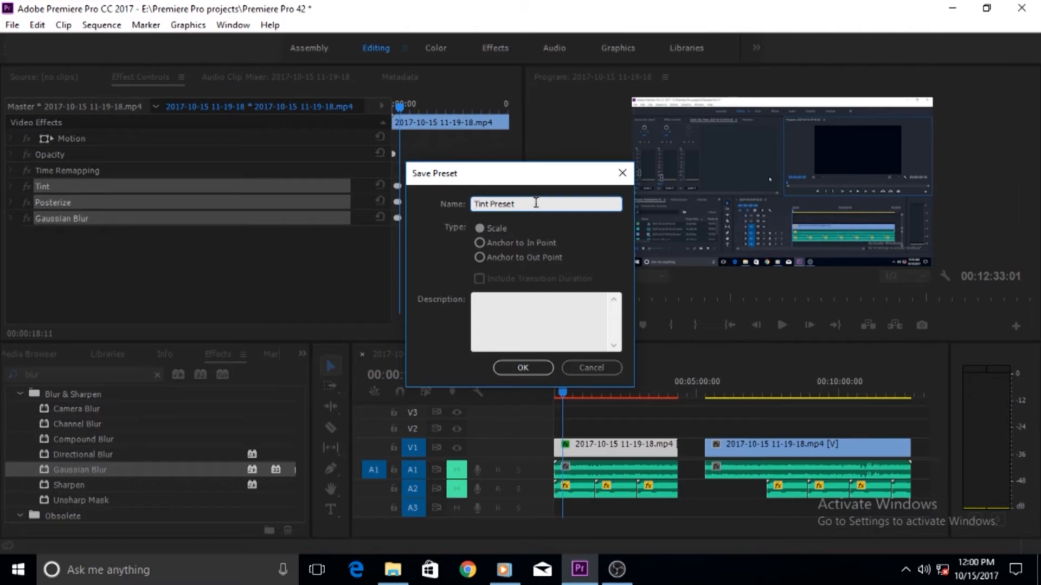
text(MY)
click(528, 368)
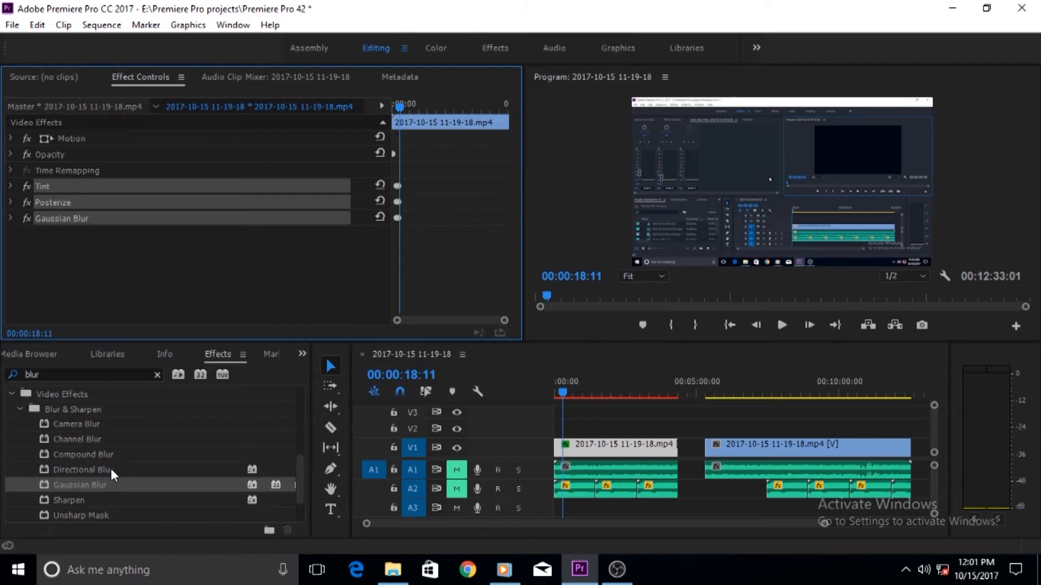
Apply MY Tint Preset to the second clip on V1 and play it from 00:05:18:27
drag(301, 466, 301, 389)
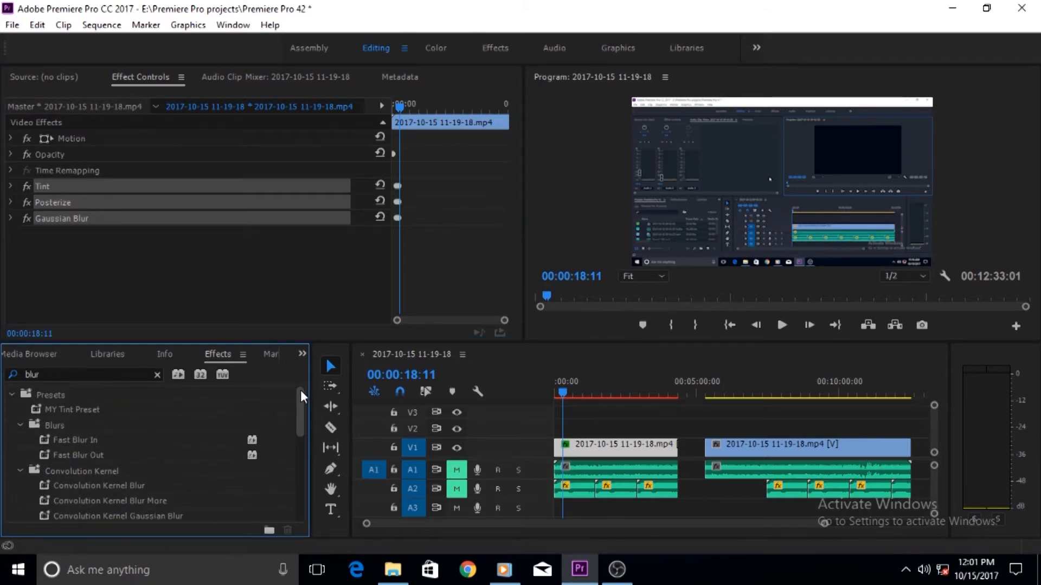
drag(623, 394, 710, 411)
drag(33, 410, 720, 444)
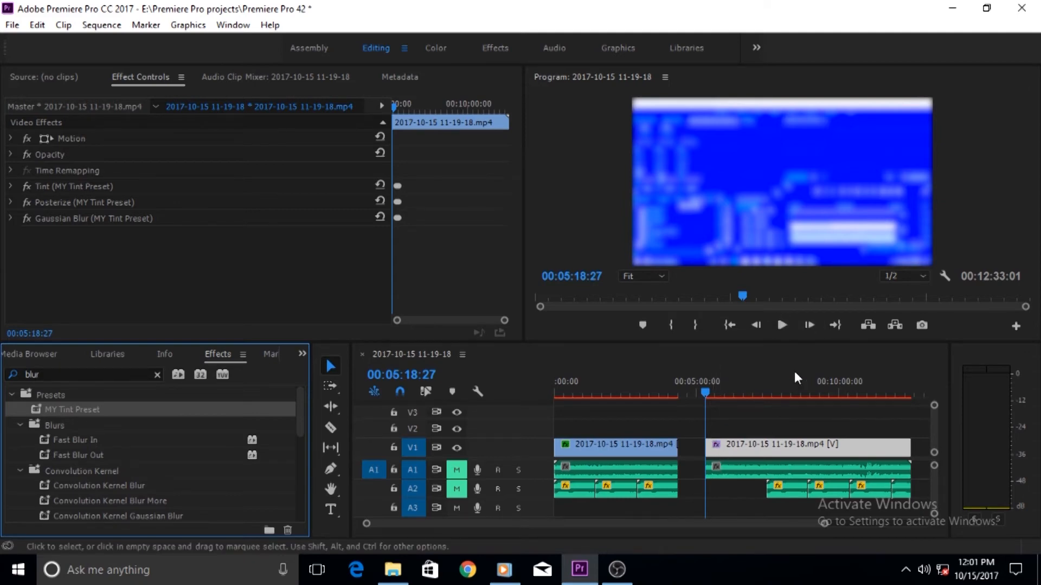
click(781, 325)
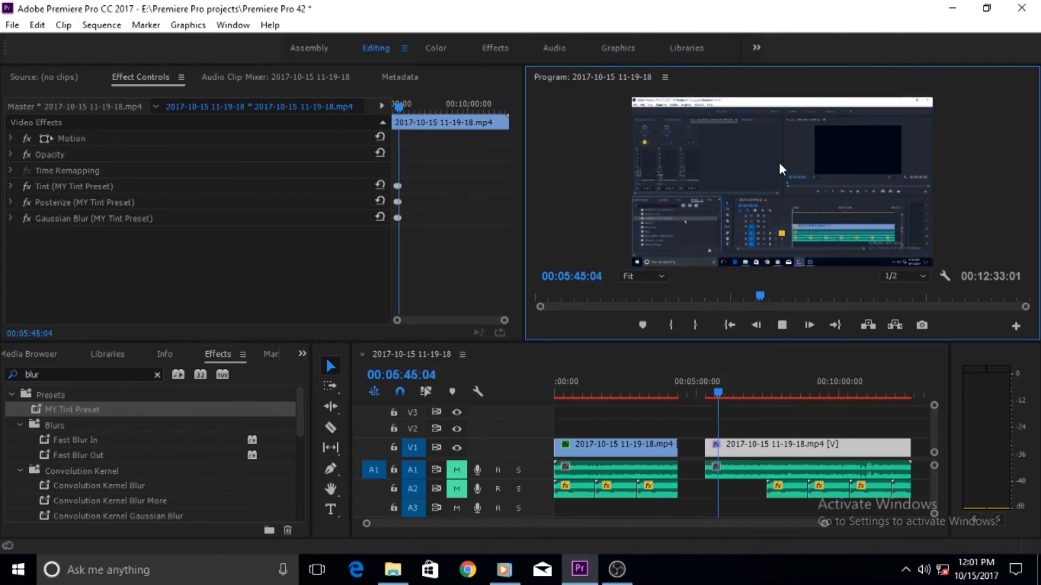
click(782, 325)
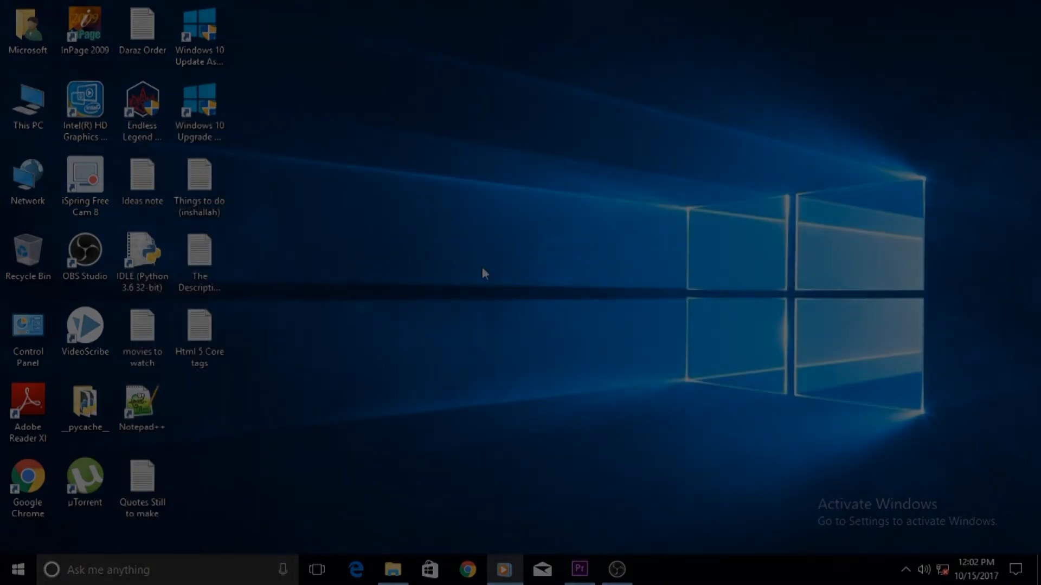
right_click(416, 182)
click(449, 234)
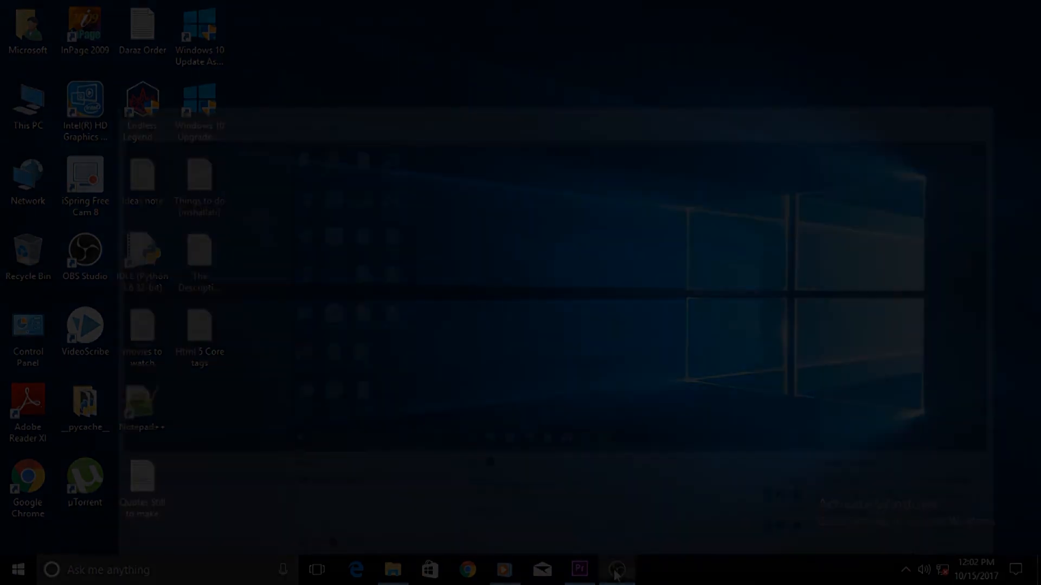